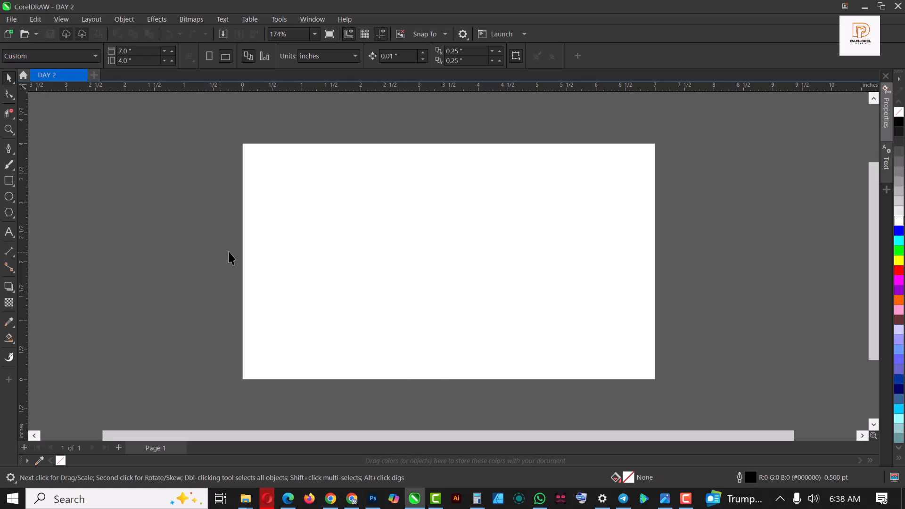
- Create a page-sized white rectangle without an outline, keeping it aligned with the page
{"action": "double_click", "coordinate": [8, 180]}
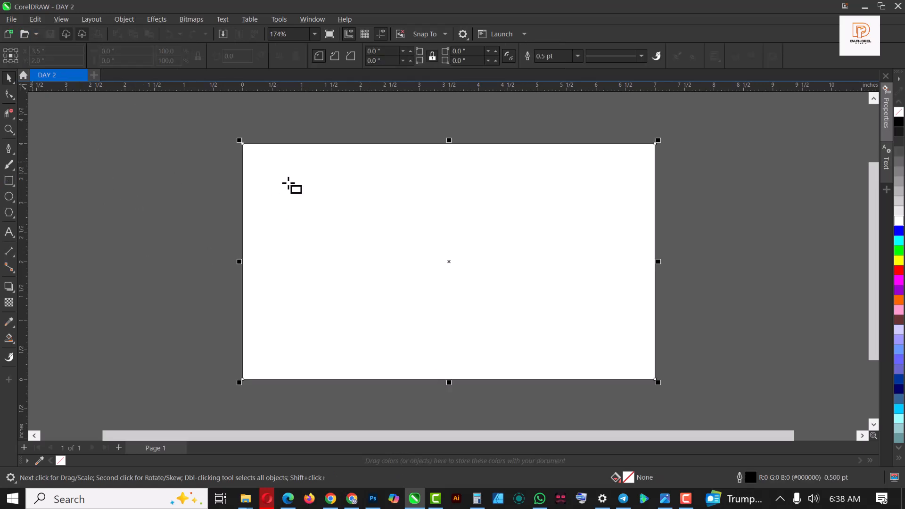
{"action": "right_click", "coordinate": [899, 112]}
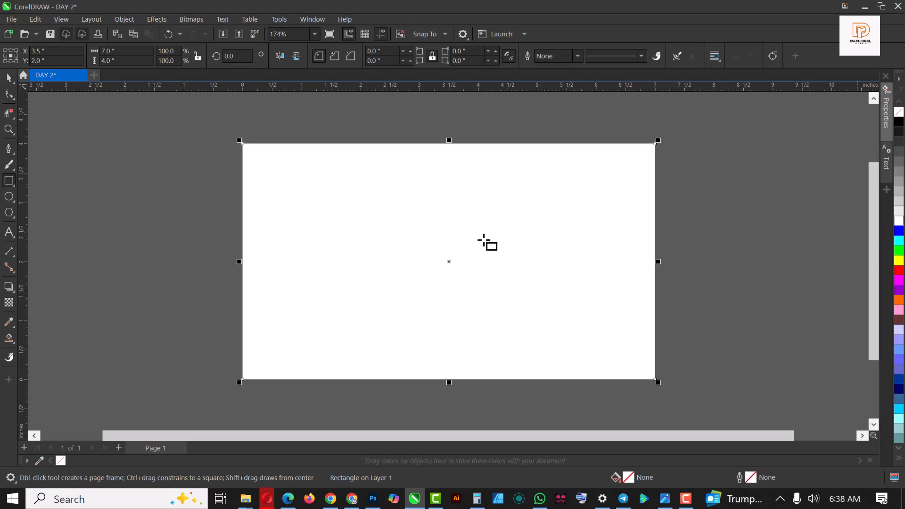
{"action": "key", "text": "space"}
{"action": "left_click_drag", "start_coordinate": [450, 184], "coordinate": [328, 225]}
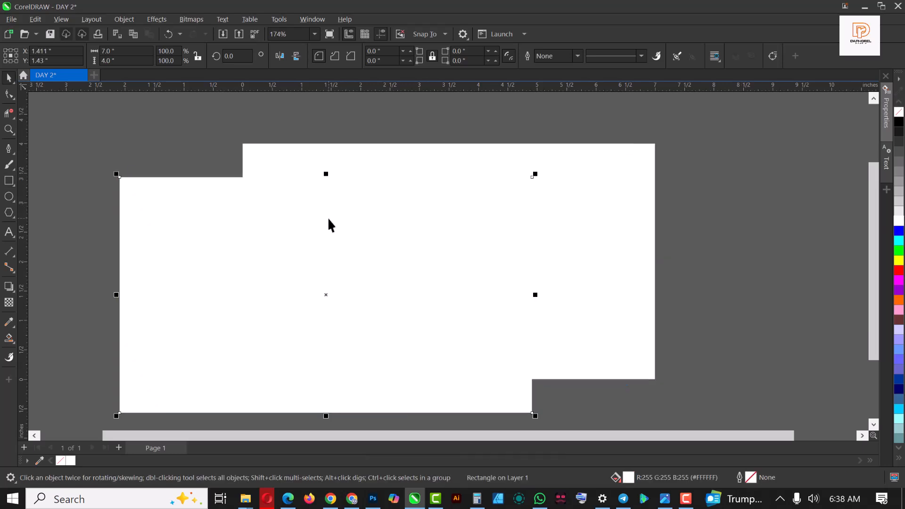
{"action": "key", "text": "ctrl+z"}
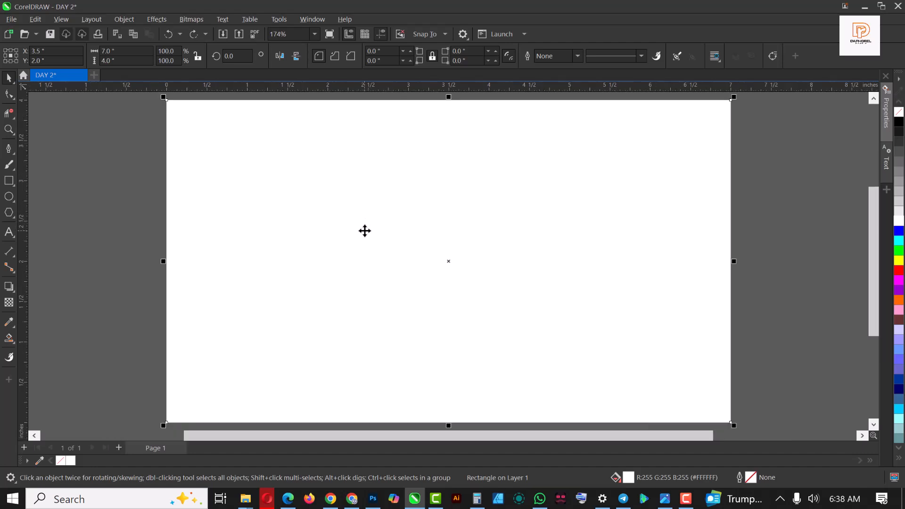
- Lock the page-sized background rectangle and deselect it
{"action": "key", "text": "shift+F2"}
{"action": "right_click", "coordinate": [470, 196]}
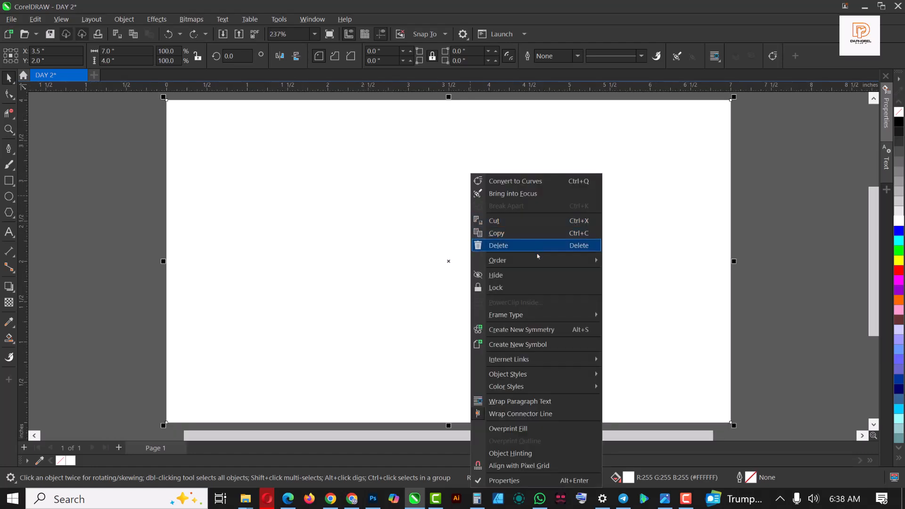
{"action": "left_click", "coordinate": [500, 290]}
{"action": "left_click", "coordinate": [775, 174]}
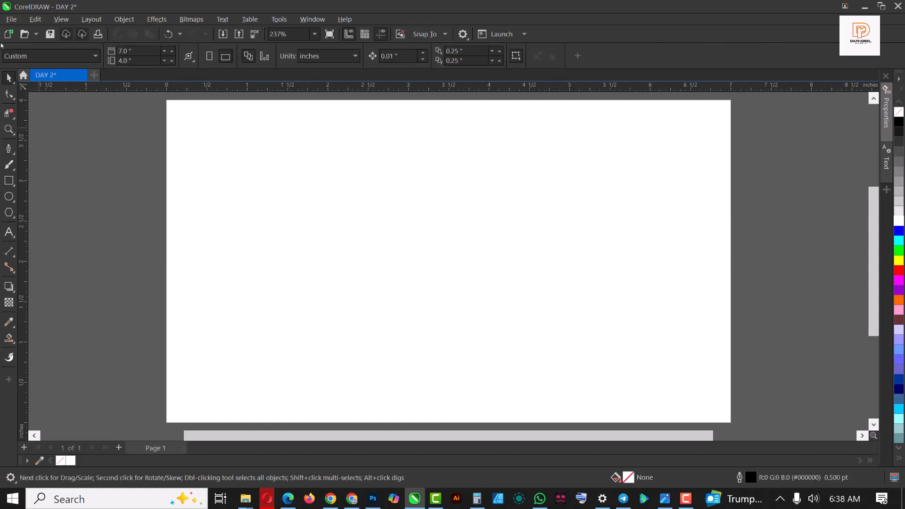
- Import WhatsApp Image 2025-07-16 at 06.25.35_8e6c07b8.jpg and place it near the page centre at about 2.24 by 2.99 in
{"action": "left_click", "coordinate": [11, 19]}
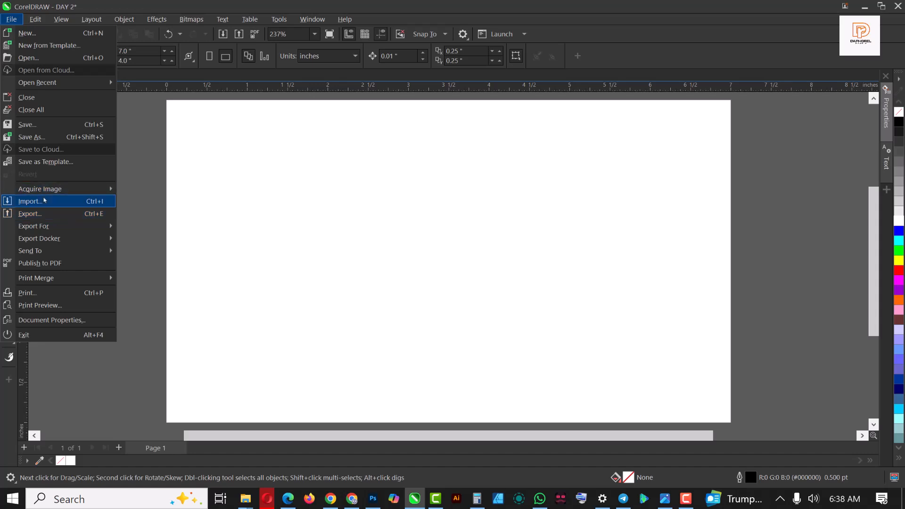
{"action": "left_click", "coordinate": [29, 201]}
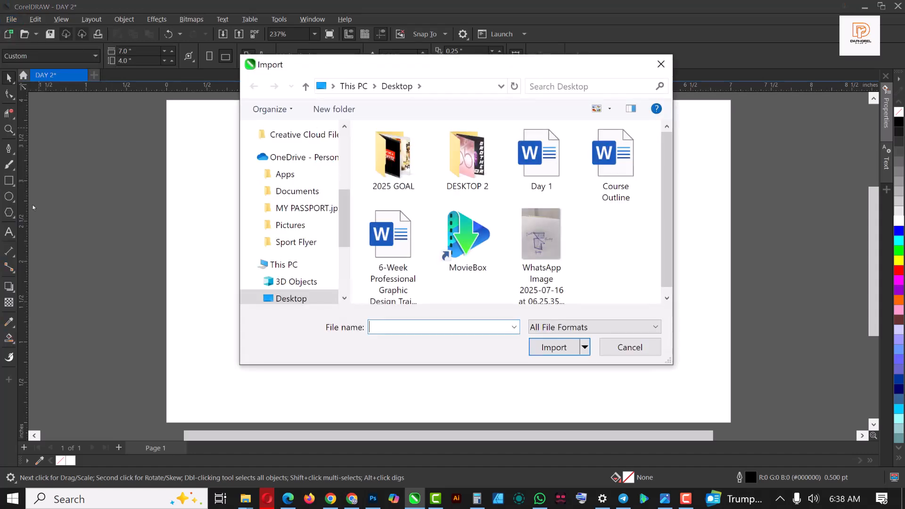
{"action": "left_click", "coordinate": [551, 238]}
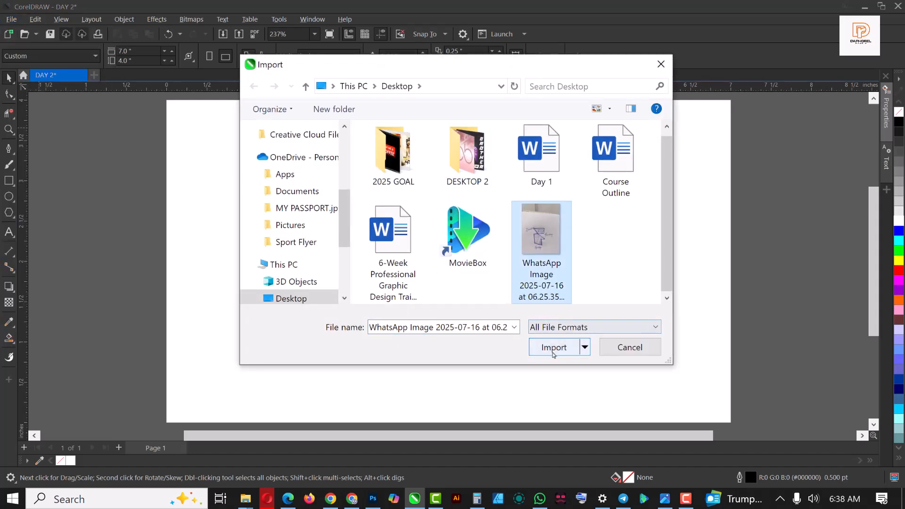
{"action": "left_click", "coordinate": [552, 347]}
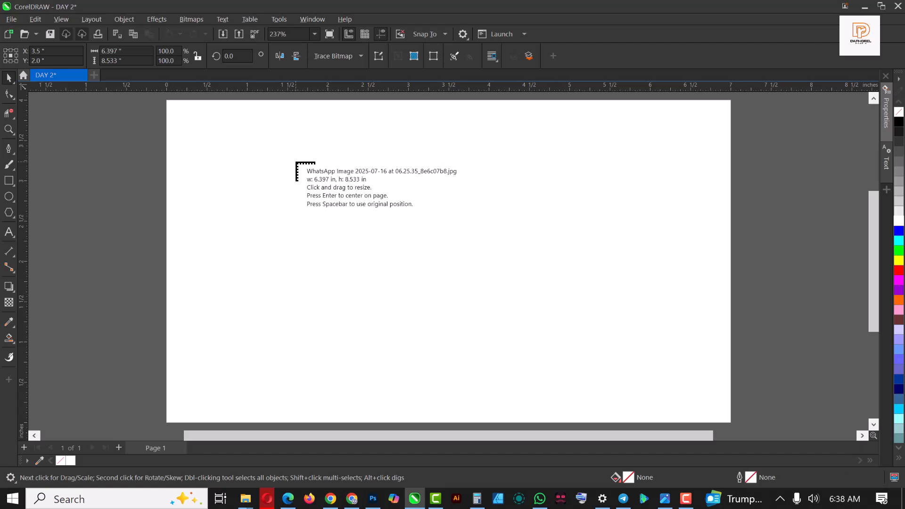
{"action": "left_click_drag", "start_coordinate": [326, 151], "coordinate": [567, 414]}
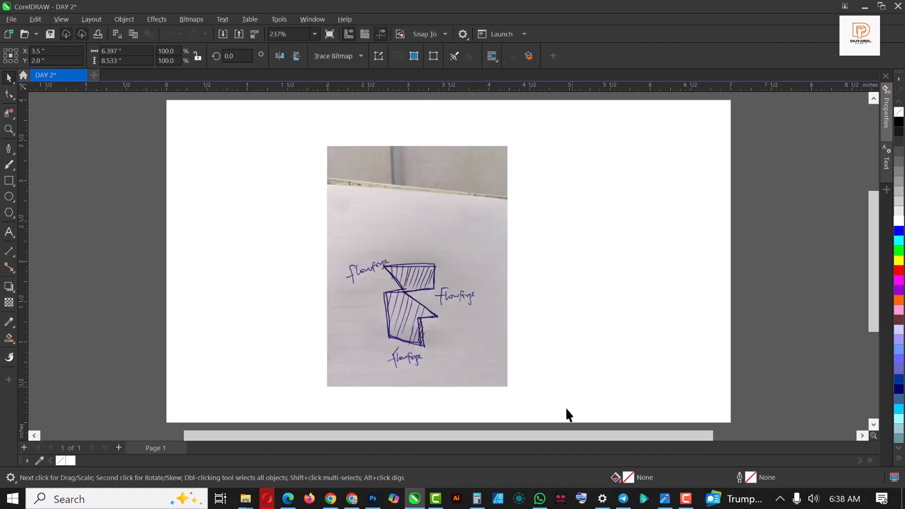
{"action": "left_click", "coordinate": [449, 289]}
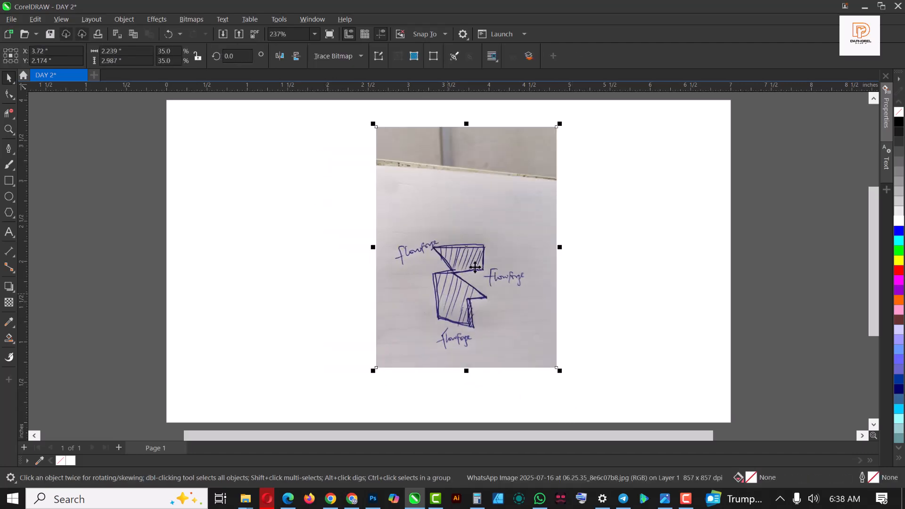
- Crop the empty upper part off the sketch photo with the Shape tool, leaving it about 1.73 in high
{"action": "scroll", "coordinate": [480, 293], "scroll_direction": "up", "scroll_amount": 1}
{"action": "scroll", "coordinate": [480, 293], "scroll_direction": "up", "scroll_amount": 1}
{"action": "scroll", "coordinate": [461, 287], "scroll_direction": "down", "scroll_amount": 3}
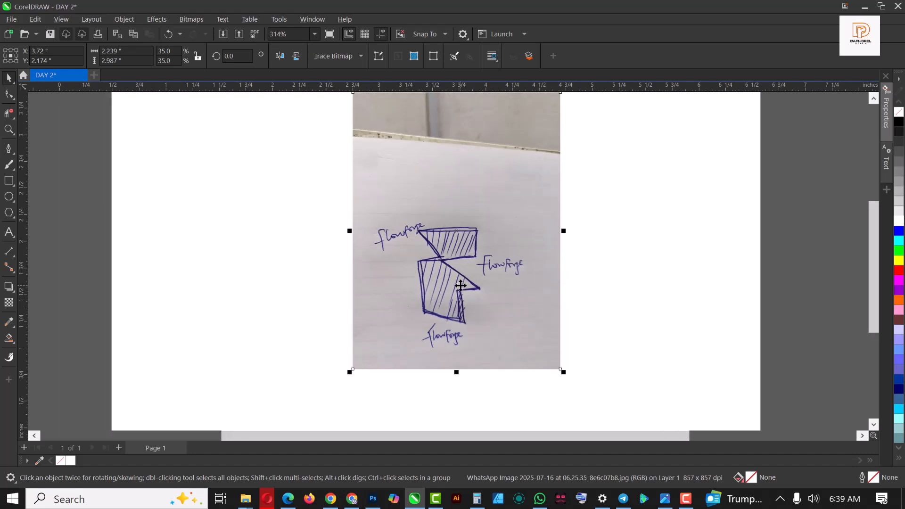
{"action": "left_click", "coordinate": [514, 315]}
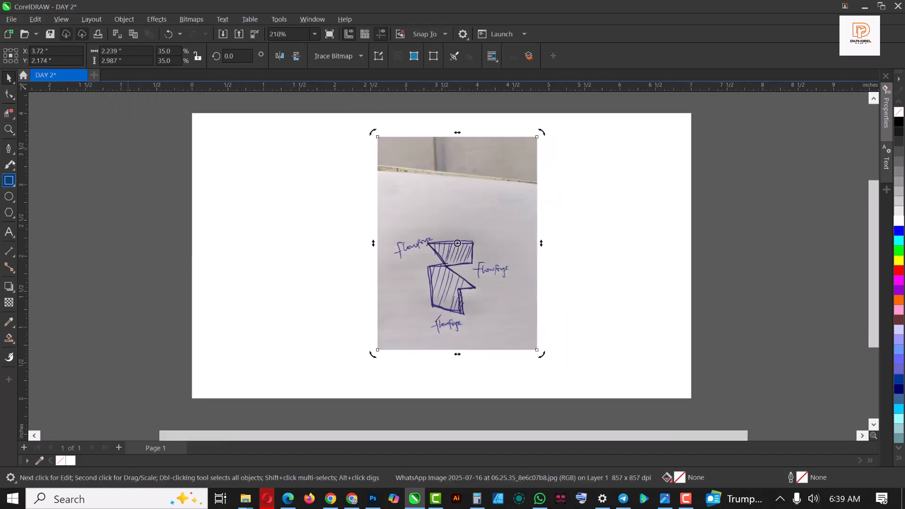
{"action": "key", "text": "F10"}
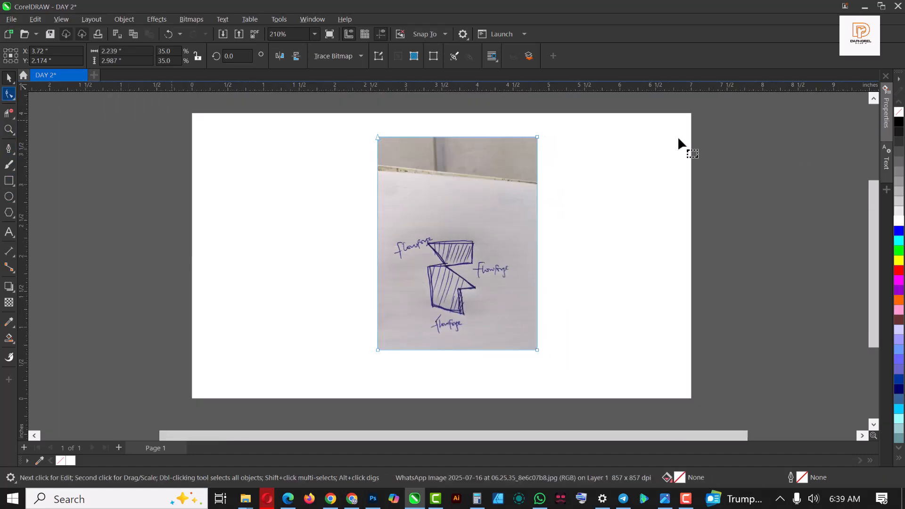
{"action": "left_click_drag", "start_coordinate": [356, 122], "coordinate": [540, 226]}
{"action": "scroll", "coordinate": [478, 329], "scroll_direction": "up", "scroll_amount": 1}
{"action": "key", "text": "space"}
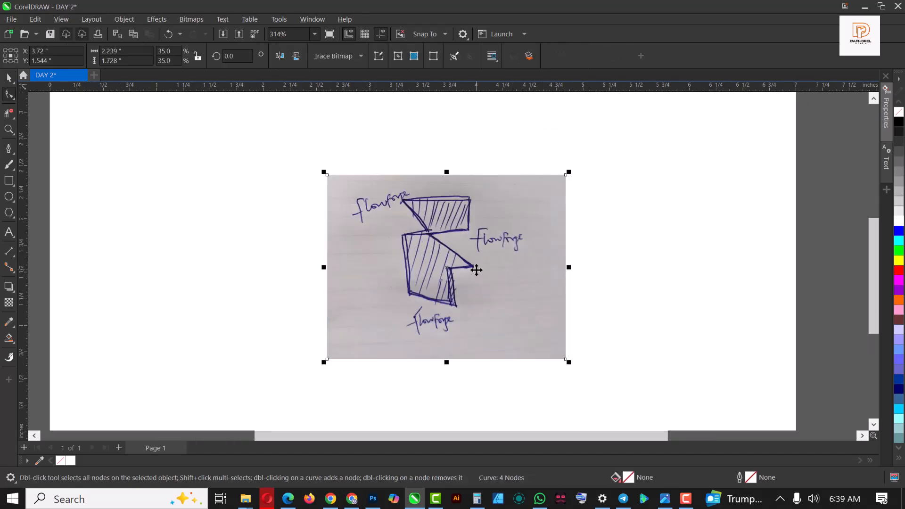
- Centre the cropped sketch photo on the page and enlarge it proportionally to about 3.51 by 2.71 in
{"action": "left_click_drag", "start_coordinate": [474, 270], "coordinate": [472, 243]}
{"action": "scroll", "coordinate": [472, 243], "scroll_direction": "down", "scroll_amount": 1}
{"action": "scroll", "coordinate": [472, 243], "scroll_direction": "down", "scroll_amount": 1}
{"action": "key", "text": "p"}
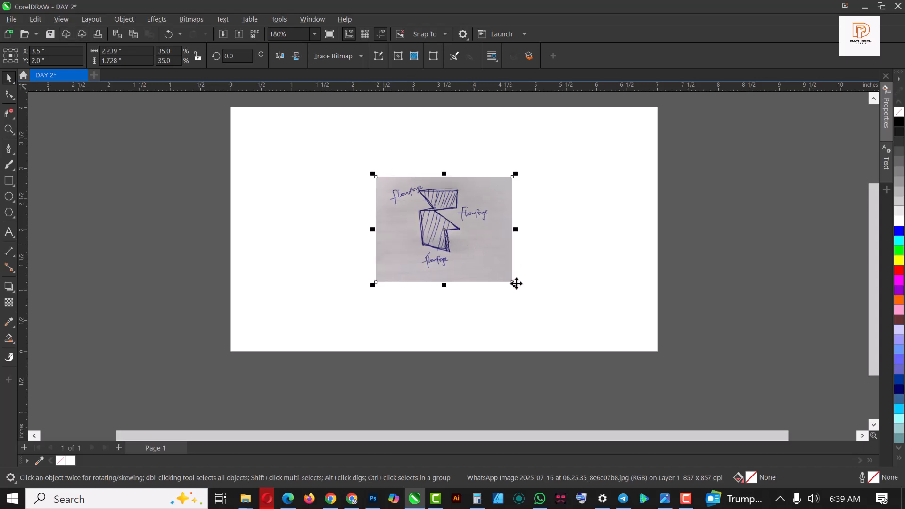
{"action": "left_click_drag", "start_coordinate": [515, 286], "coordinate": [554, 316]}
{"action": "scroll", "coordinate": [431, 167], "scroll_direction": "up", "scroll_amount": 2}
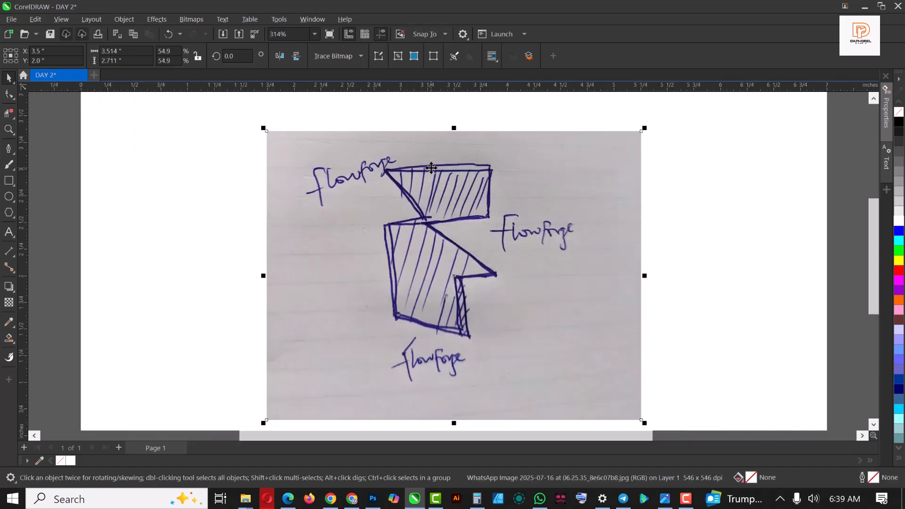
{"action": "scroll", "coordinate": [428, 171], "scroll_direction": "down", "scroll_amount": 1}
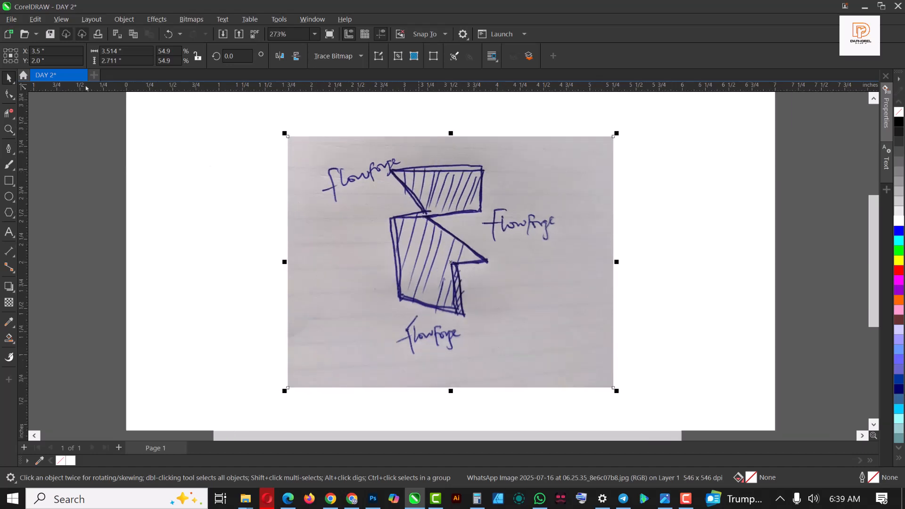
- Apply a uniform transparency of about 80 to the sketch photo
{"action": "left_click", "coordinate": [10, 303]}
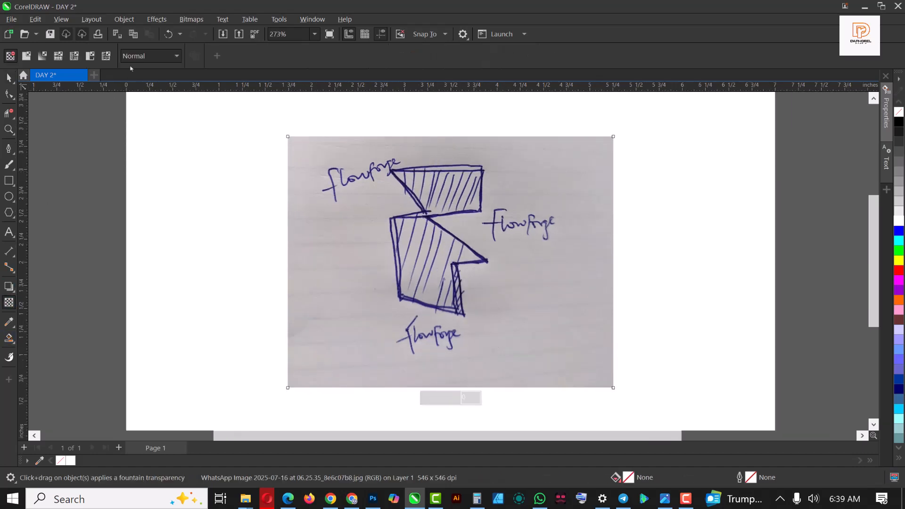
{"action": "left_click", "coordinate": [26, 57]}
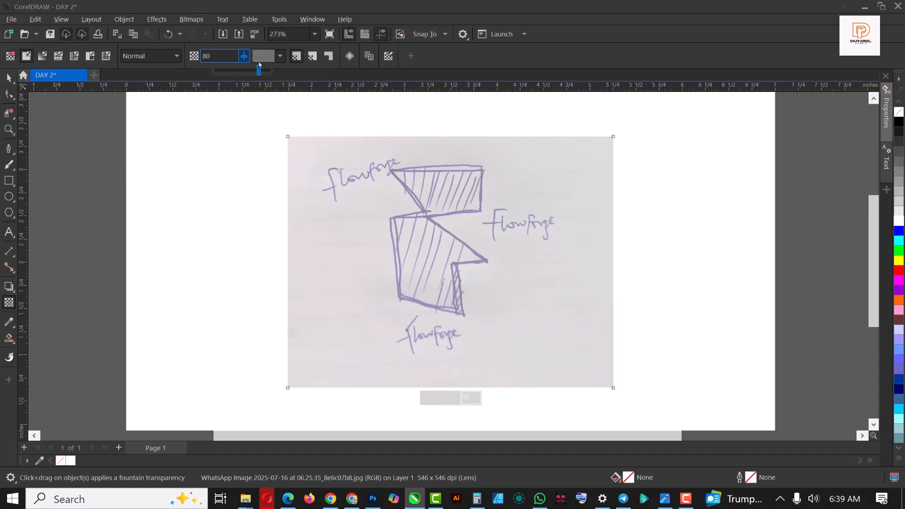
{"action": "left_click_drag", "start_coordinate": [258, 66], "coordinate": [259, 66]}
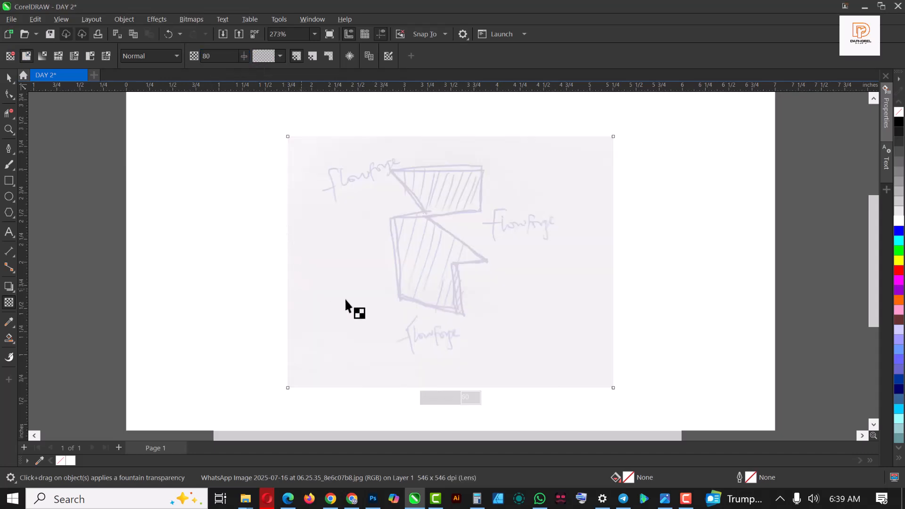
{"action": "left_click", "coordinate": [244, 56]}
{"action": "left_click_drag", "start_coordinate": [246, 58], "coordinate": [247, 58]}
- Draw a straight vertical line about 2.09 in long with the Pen tool and align it with the sketch's left edge
{"action": "left_click", "coordinate": [10, 149]}
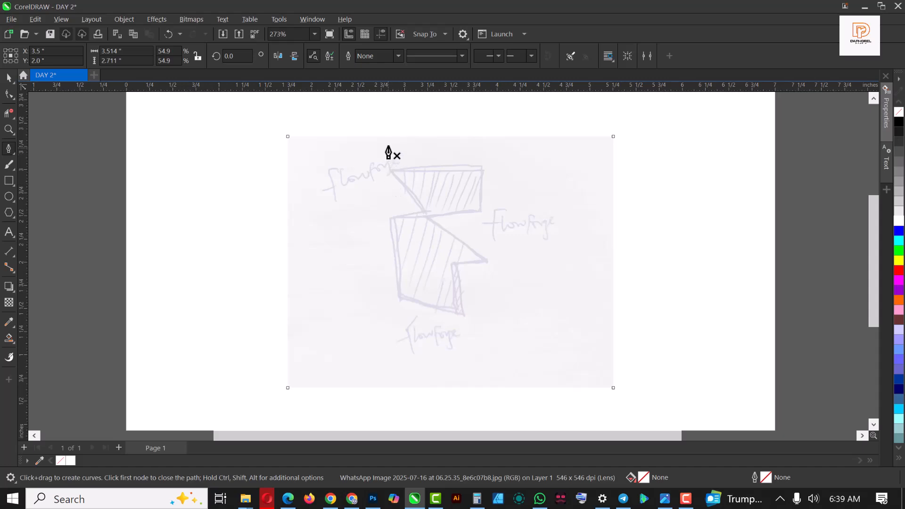
{"action": "left_click", "coordinate": [388, 122]}
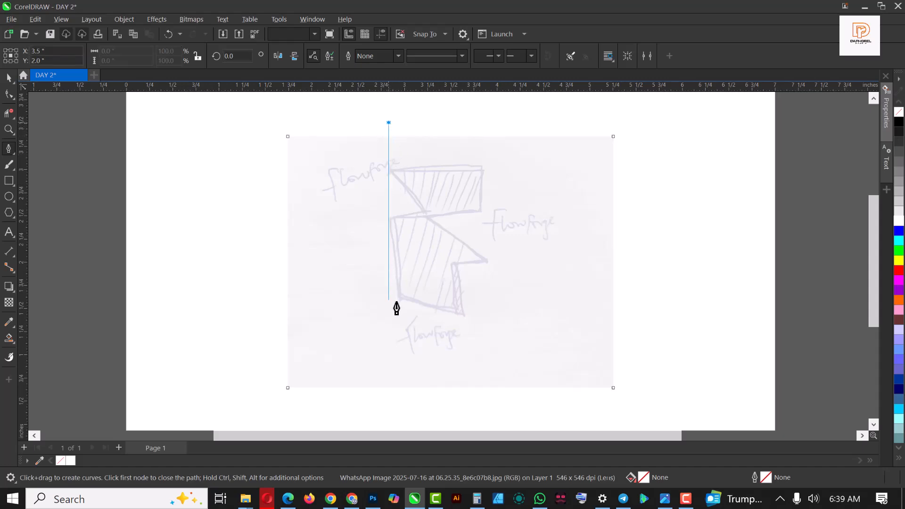
{"action": "double_click", "coordinate": [388, 316]}
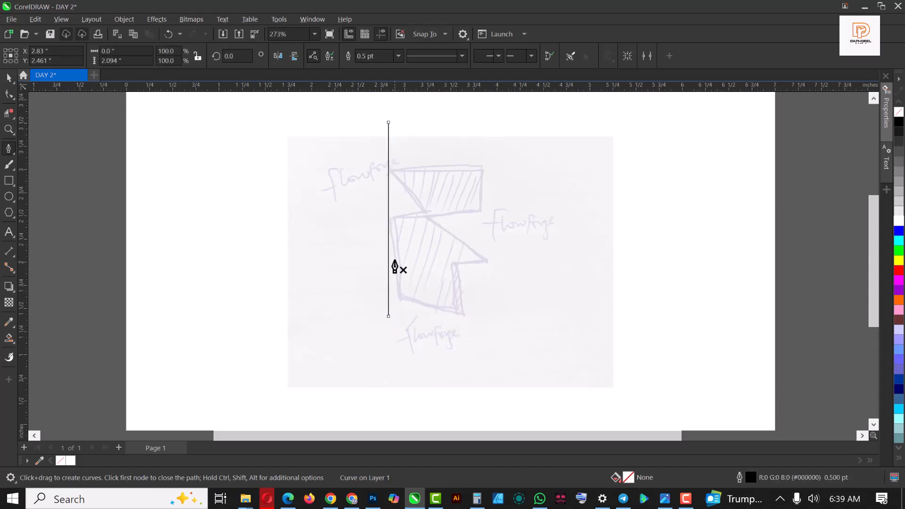
{"action": "left_click", "coordinate": [8, 78]}
{"action": "key", "text": "space"}
{"action": "left_click_drag", "start_coordinate": [389, 228], "coordinate": [388, 223]}
{"action": "scroll", "coordinate": [391, 219], "scroll_direction": "up", "scroll_amount": 2}
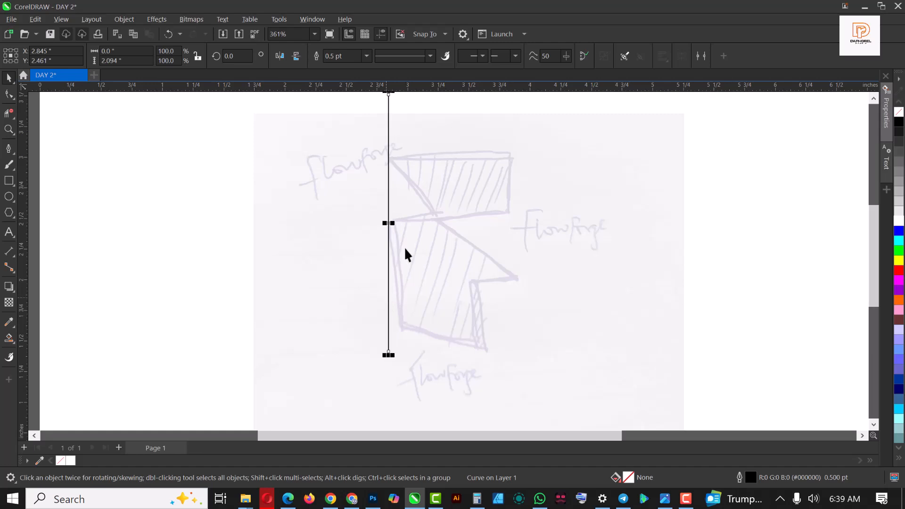
{"action": "scroll", "coordinate": [400, 205], "scroll_direction": "down", "scroll_amount": 2}
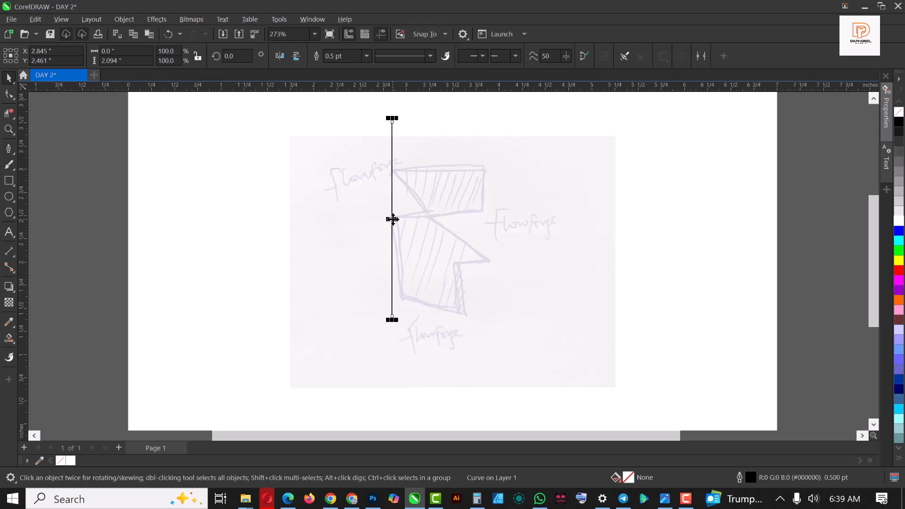
- Copy the vertical line to the lower stem's right edge, lengthen both lines to about 2.76 in, and add a third at the upper block's right edge
{"action": "left_click_drag", "start_coordinate": [392, 219], "coordinate": [459, 230]}
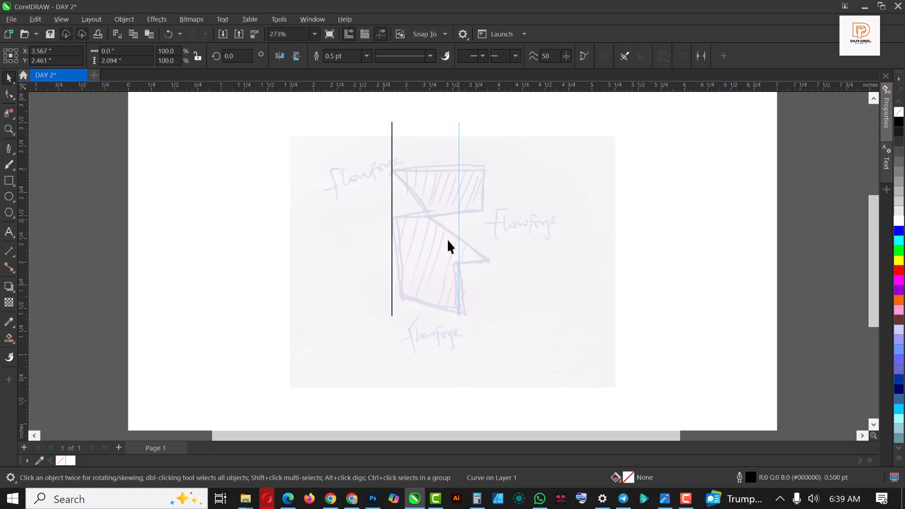
{"action": "left_click", "coordinate": [392, 137], "text": "shift"}
{"action": "left_click_drag", "start_coordinate": [425, 317], "coordinate": [424, 389]}
{"action": "left_click", "coordinate": [507, 257]}
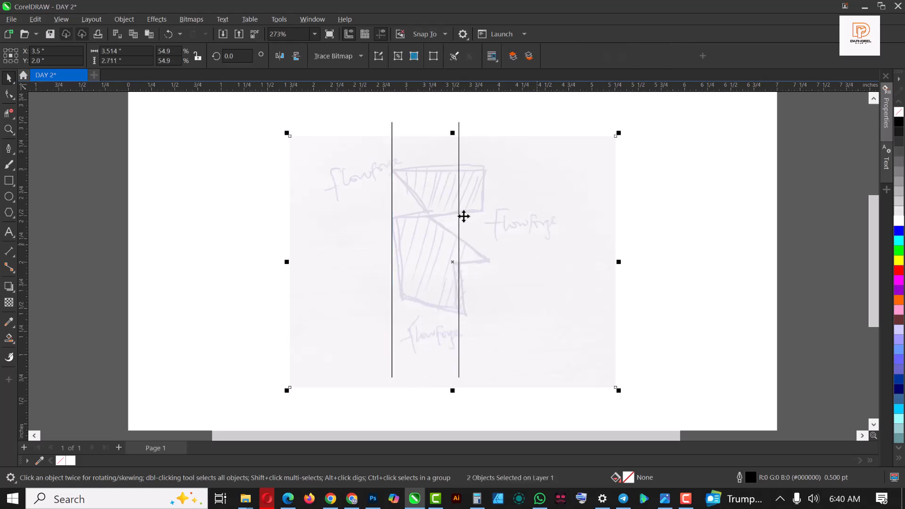
{"action": "left_click", "coordinate": [458, 188]}
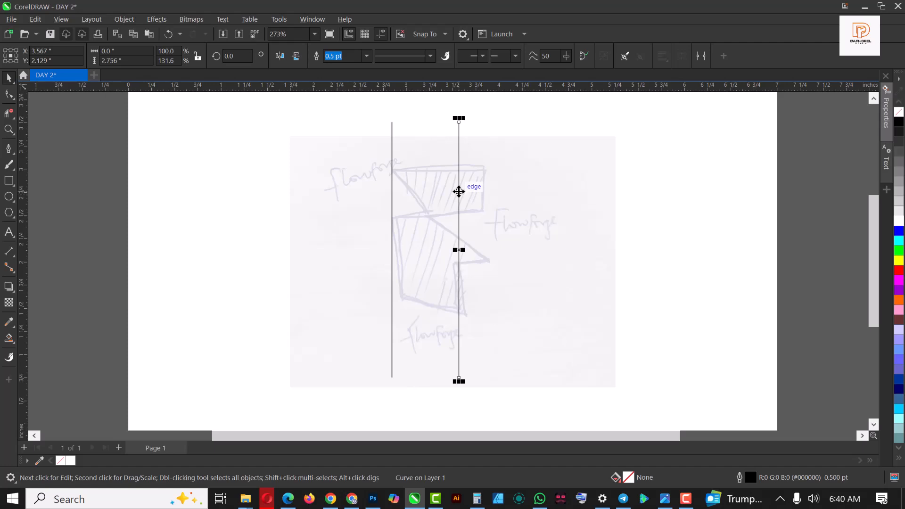
{"action": "left_click_drag", "start_coordinate": [458, 194], "coordinate": [483, 192]}
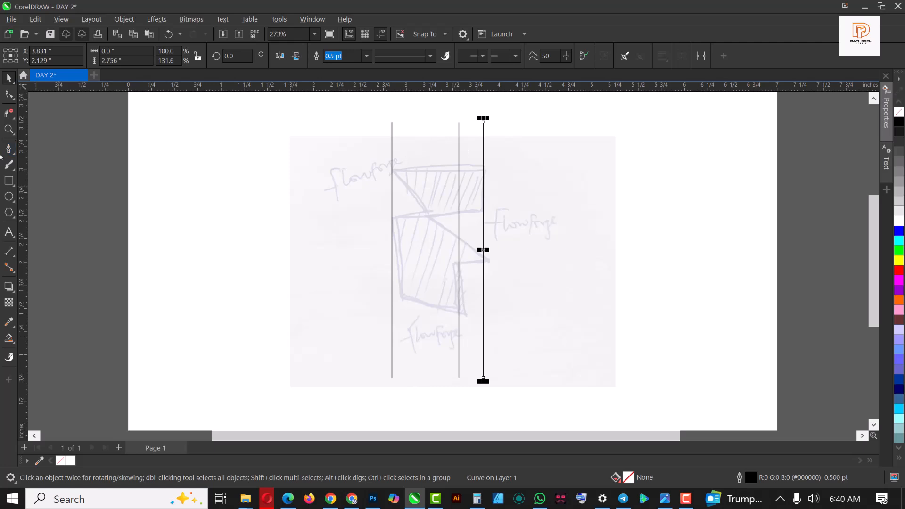
- Draw a horizontal line along the sketch's top edge with the Pen tool and extend it to about 2.79 in long
{"action": "left_click", "coordinate": [360, 168]}
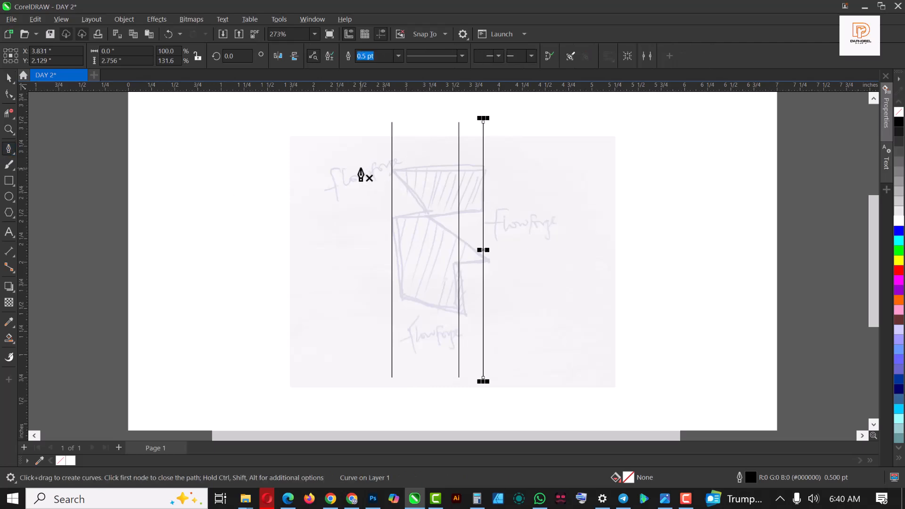
{"action": "double_click", "coordinate": [585, 168]}
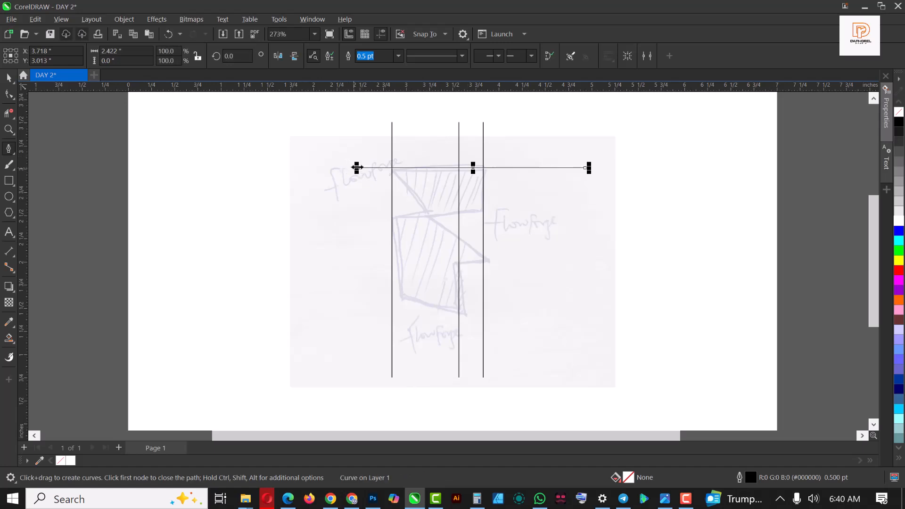
{"action": "left_click_drag", "start_coordinate": [357, 167], "coordinate": [321, 170]}
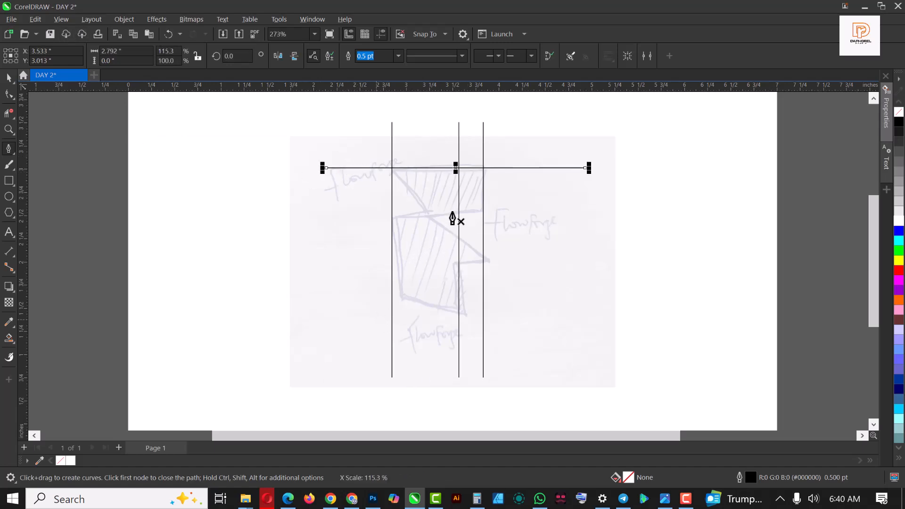
{"action": "key", "text": "space"}
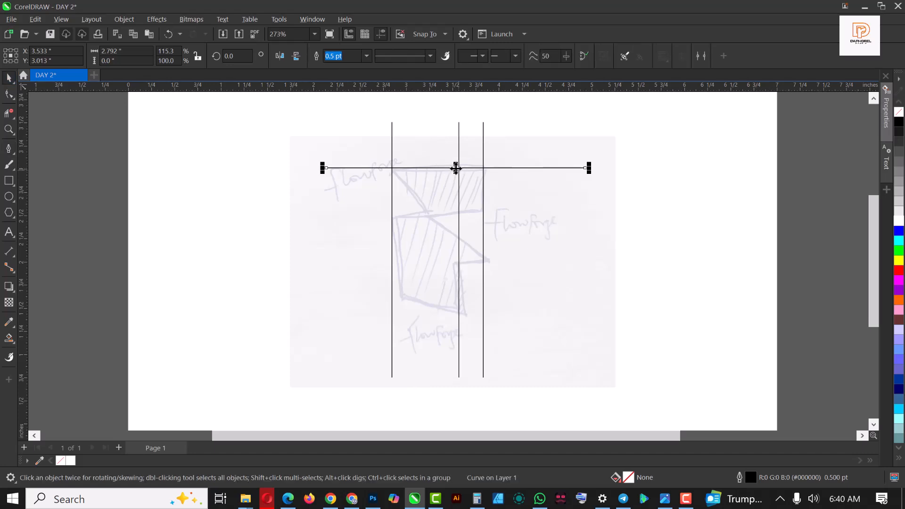
- Copy the horizontal line down to the upper block's bottom edge and again to the lower edge of the sketch's right point
{"action": "left_click_drag", "start_coordinate": [454, 168], "coordinate": [461, 215]}
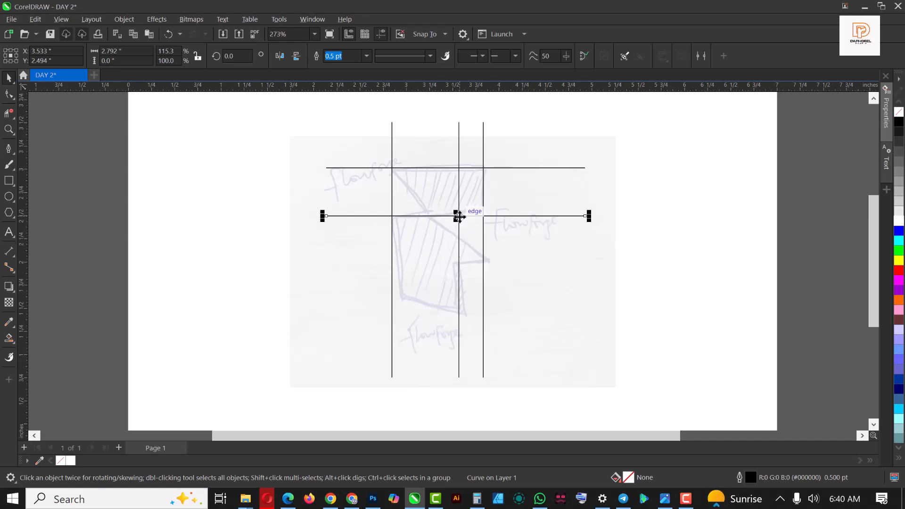
{"action": "left_click_drag", "start_coordinate": [459, 216], "coordinate": [465, 262]}
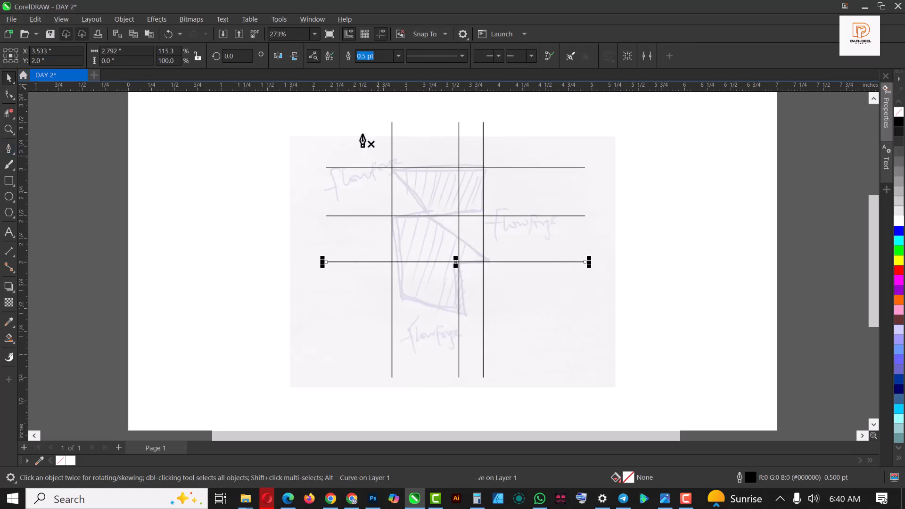
- Draw a 45-degree diagonal about 2.04 by 2.05 in through the block's upper-left corner with the Pen tool, and copy it down to the stem's lower end
{"action": "left_click", "coordinate": [339, 116]}
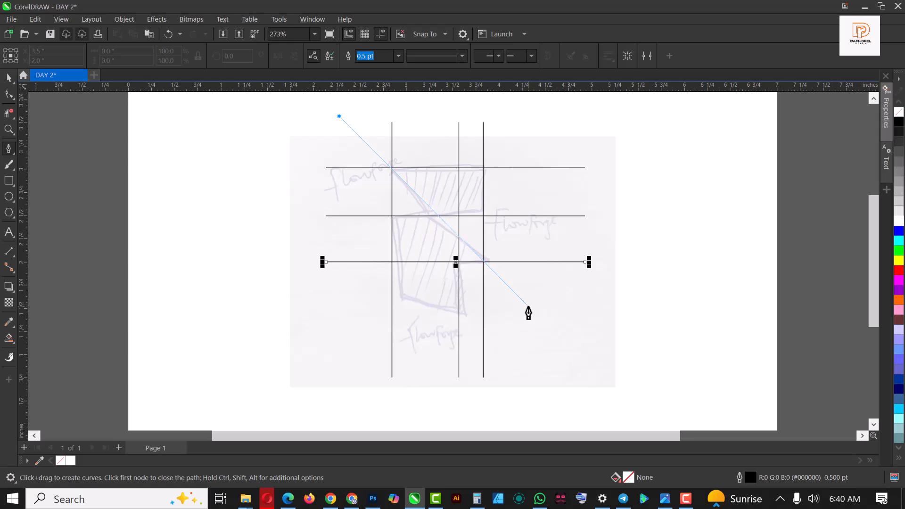
{"action": "double_click", "coordinate": [528, 307]}
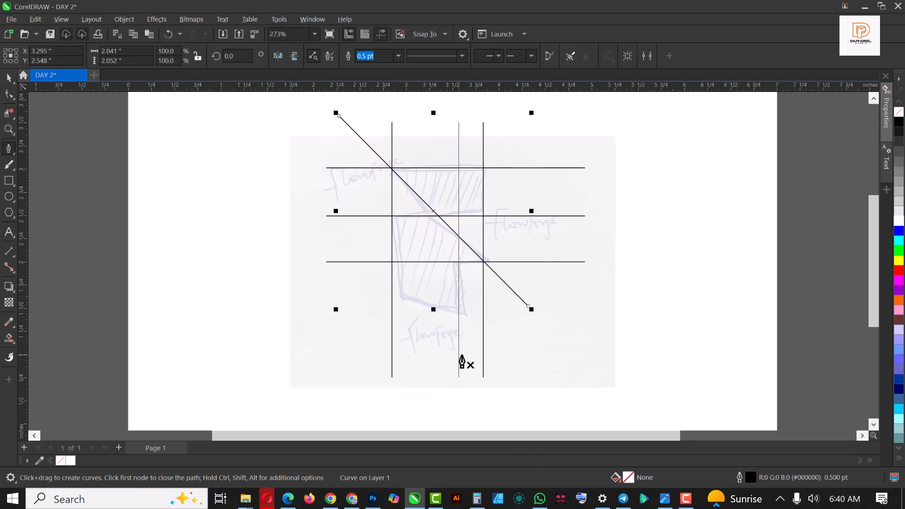
{"action": "key", "text": "space"}
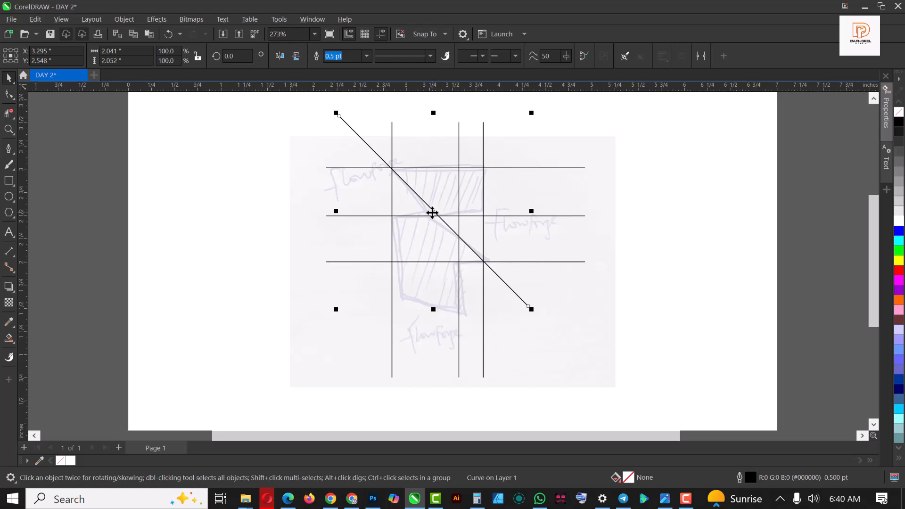
{"action": "left_click_drag", "start_coordinate": [432, 212], "coordinate": [363, 304]}
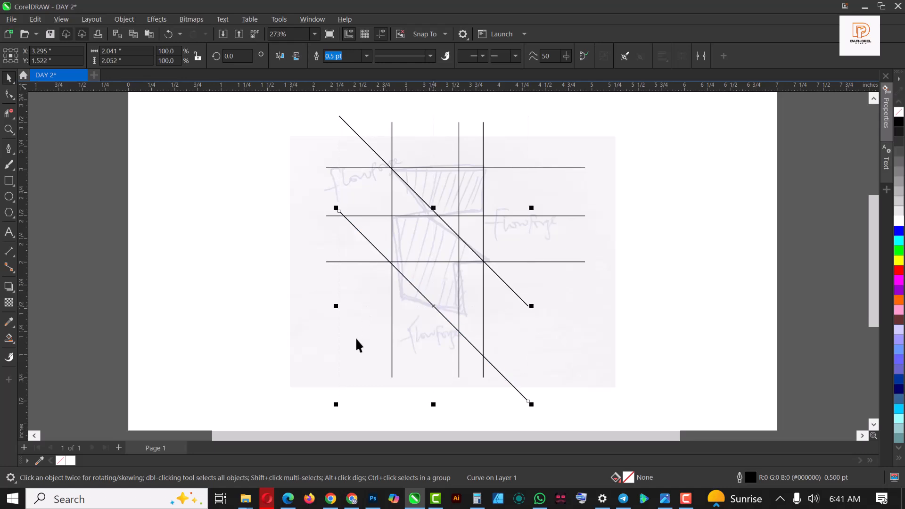
- Select all eight construction lines without the sketch photo and give them a thicker outline width
{"action": "left_click", "coordinate": [429, 175]}
{"action": "scroll", "coordinate": [530, 170], "scroll_direction": "down", "scroll_amount": 1}
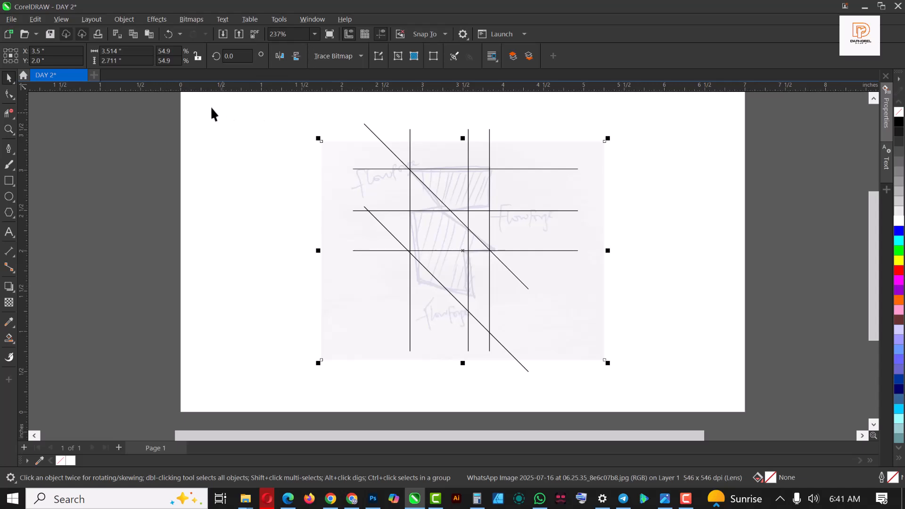
{"action": "left_click_drag", "start_coordinate": [166, 103], "coordinate": [512, 320]}
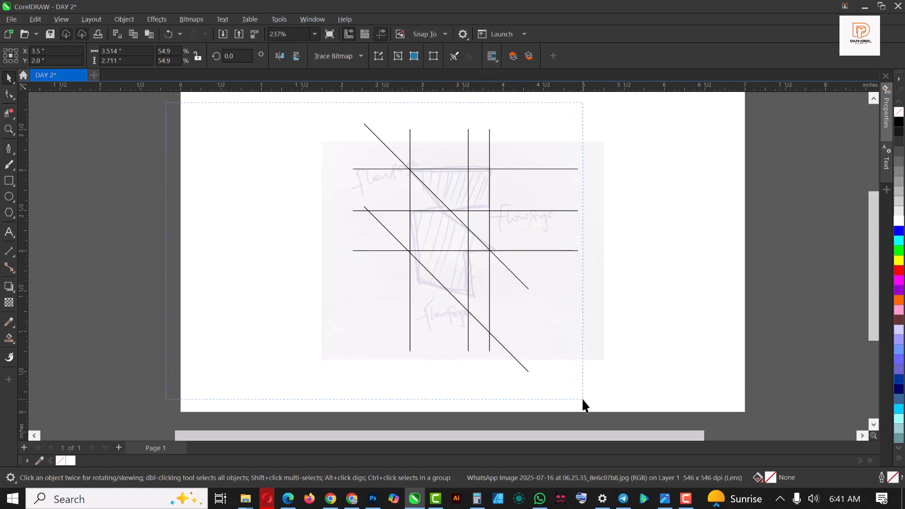
{"action": "left_click_drag", "start_coordinate": [582, 399], "coordinate": [584, 394]}
{"action": "left_click", "coordinate": [478, 56]}
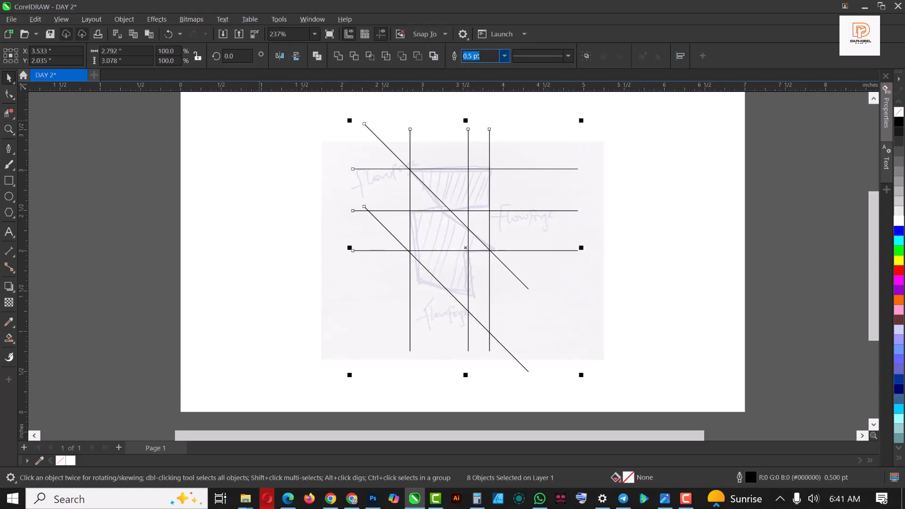
{"action": "left_click", "coordinate": [504, 57]}
{"action": "left_click", "coordinate": [478, 103]}
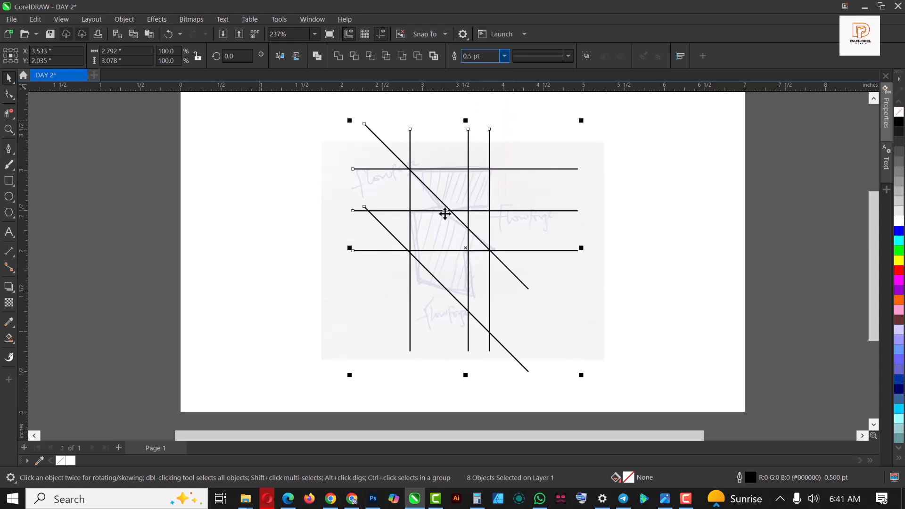
{"action": "left_click", "coordinate": [750, 167]}
{"action": "scroll", "coordinate": [452, 197], "scroll_direction": "up", "scroll_amount": 2}
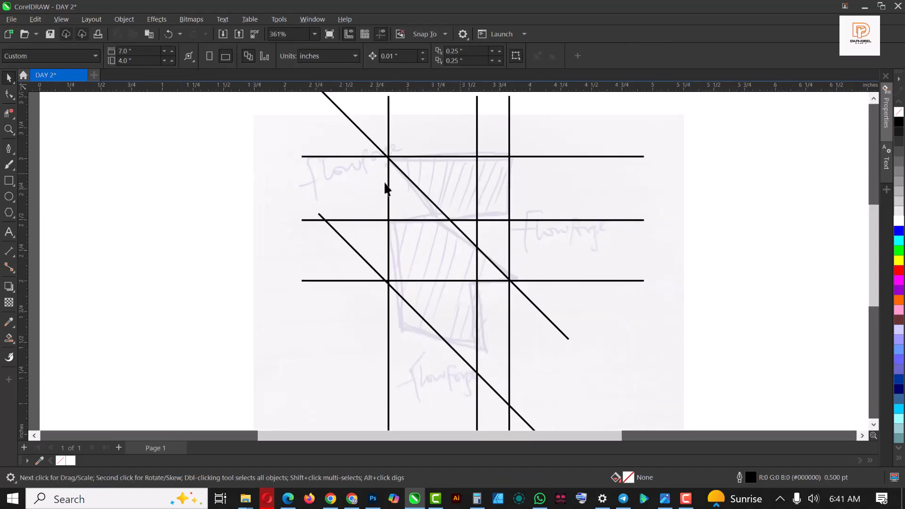
{"action": "left_click", "coordinate": [9, 339]}
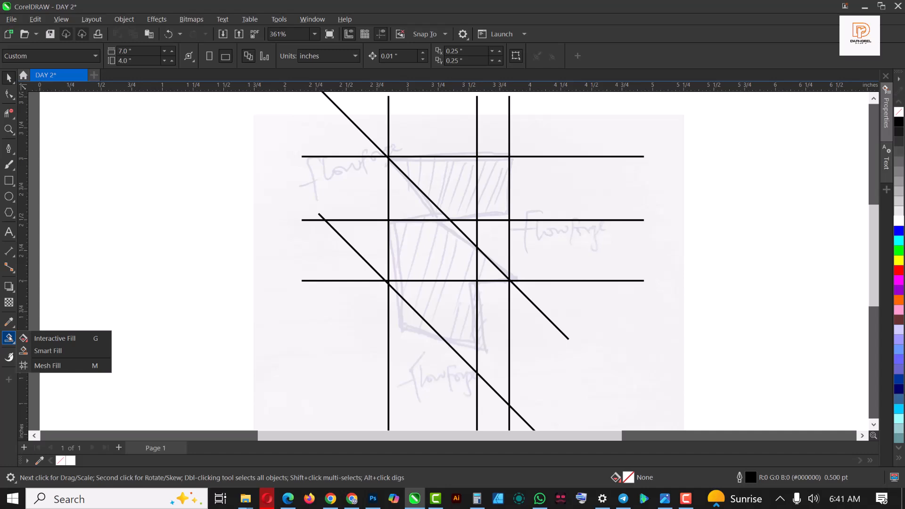
{"action": "left_click", "coordinate": [46, 339]}
{"action": "scroll", "coordinate": [389, 189], "scroll_direction": "down", "scroll_amount": 1}
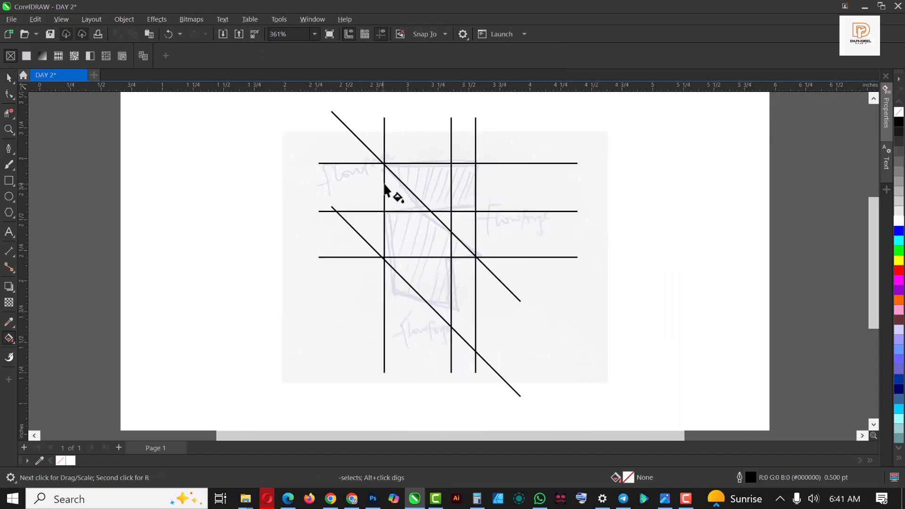
- Fill the enclosed regions forming the upper block and the lower body with Smart Fill in blue-grey (C40 M20 Y0 K40)
{"action": "left_click", "coordinate": [9, 339]}
{"action": "left_click", "coordinate": [50, 352]}
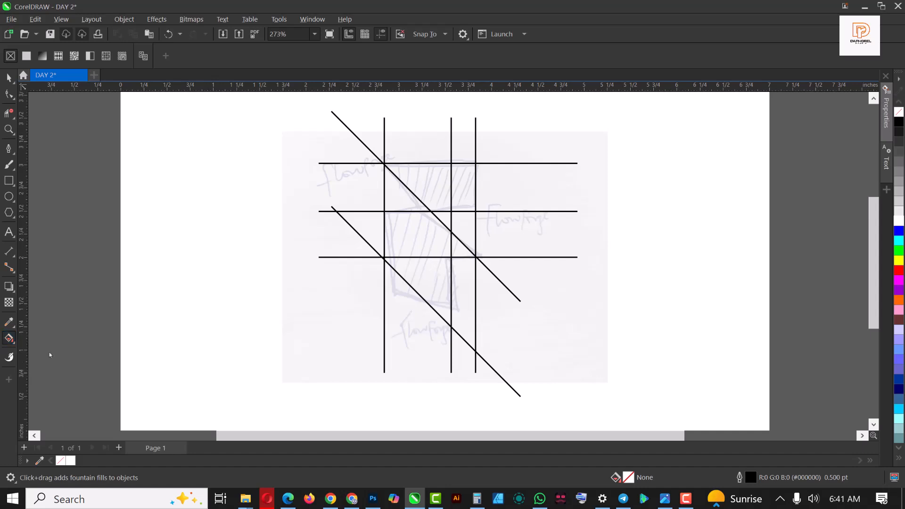
{"action": "left_click", "coordinate": [422, 182]}
{"action": "scroll", "coordinate": [459, 193], "scroll_direction": "up", "scroll_amount": 1}
{"action": "left_click", "coordinate": [466, 205]}
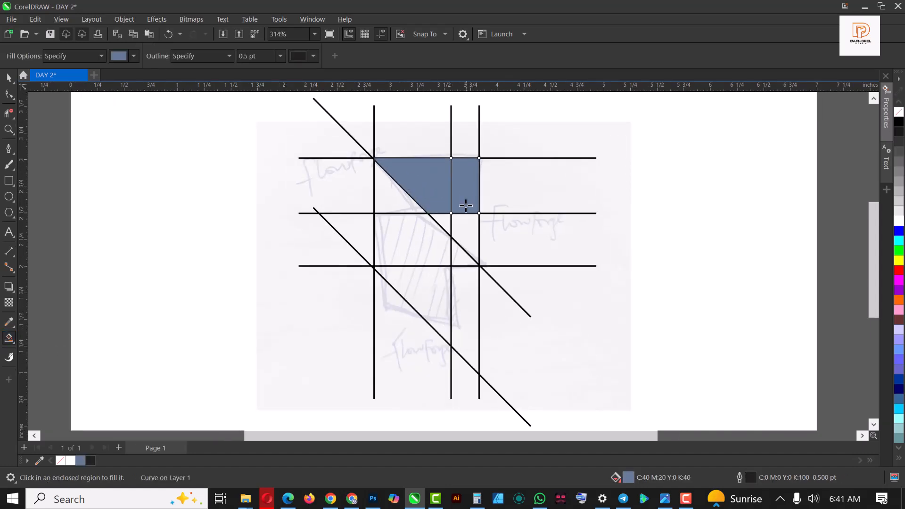
{"action": "left_click", "coordinate": [398, 245]}
{"action": "left_click", "coordinate": [458, 257]}
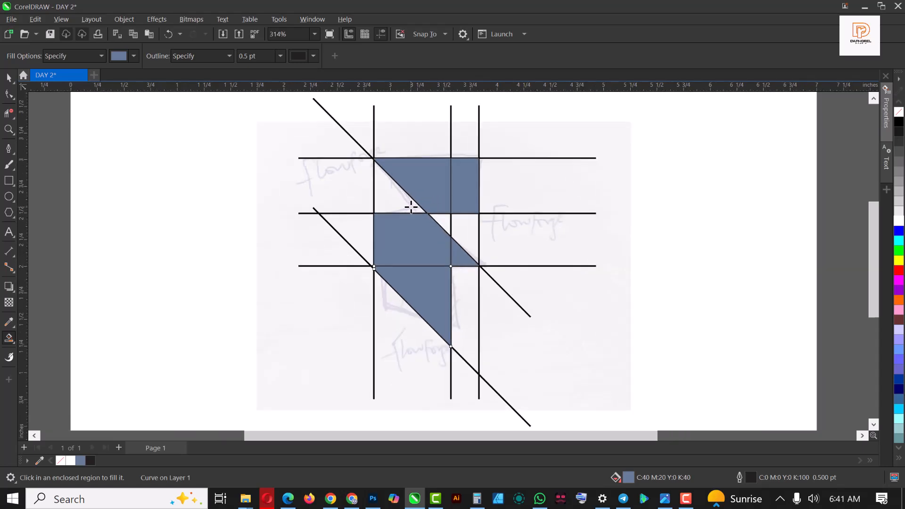
{"action": "scroll", "coordinate": [383, 191], "scroll_direction": "down", "scroll_amount": 1}
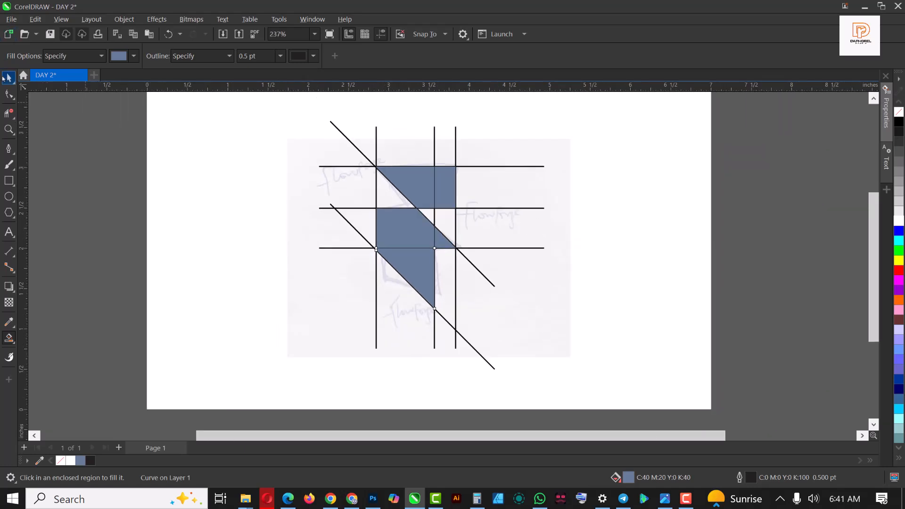
- Select all five filled logo pieces and move them off the construction lines to the right of the sketch
{"action": "left_click", "coordinate": [9, 77]}
{"action": "left_click", "coordinate": [411, 174]}
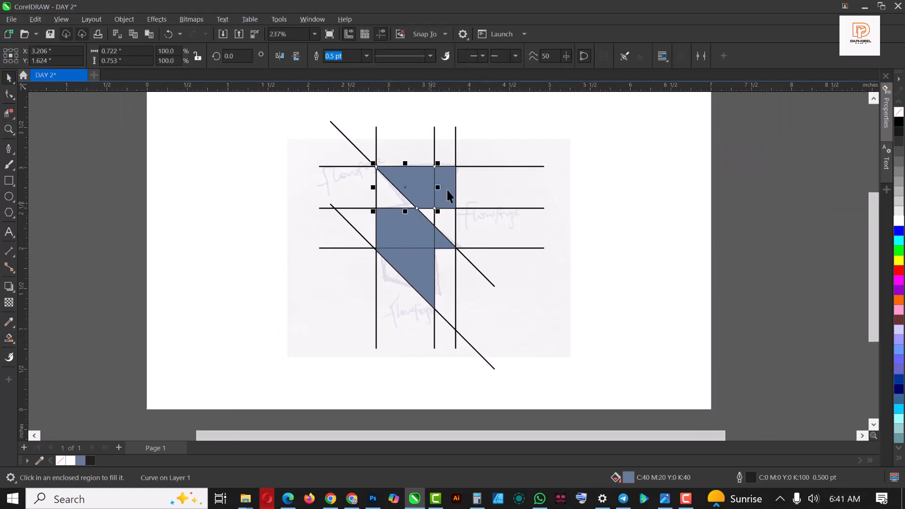
{"action": "scroll", "coordinate": [444, 191], "scroll_direction": "up", "scroll_amount": 2}
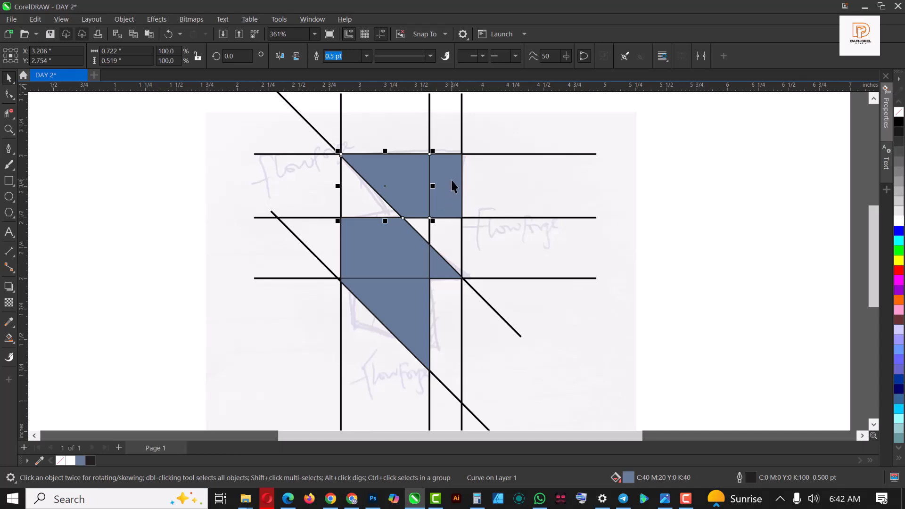
{"action": "left_click", "coordinate": [451, 185], "text": "shift"}
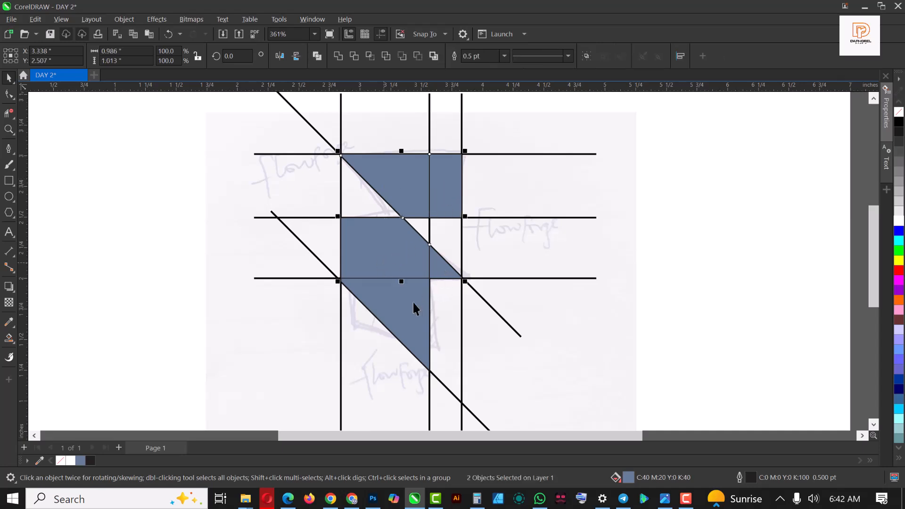
{"action": "left_click", "coordinate": [400, 309], "text": "shift"}
{"action": "scroll", "coordinate": [377, 273], "scroll_direction": "down", "scroll_amount": 2}
{"action": "mouse_move", "coordinate": [383, 274]}
{"action": "left_mouse_down"}
{"action": "mouse_move", "coordinate": [410, 264]}
{"action": "mouse_move", "coordinate": [612, 287]}
{"action": "mouse_move", "coordinate": [613, 297]}
{"action": "left_mouse_up"}
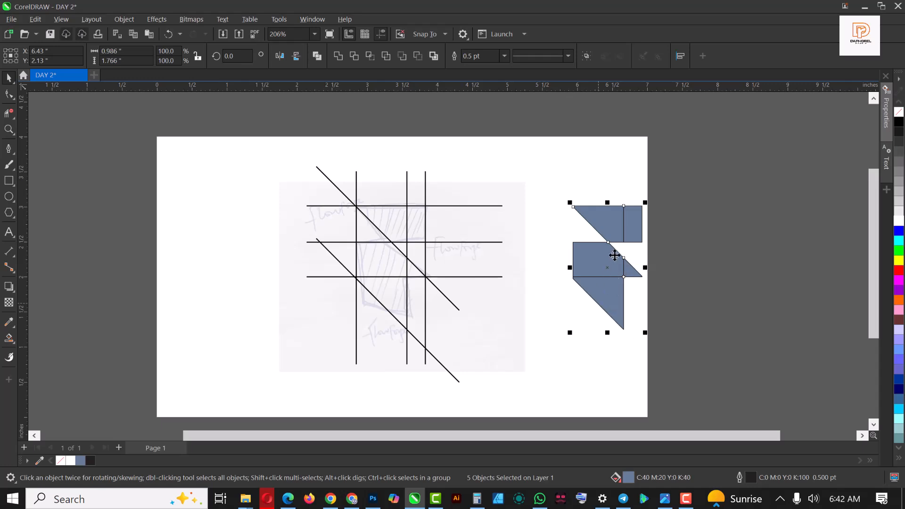
- Weld the five filled pieces into one logo shape and check its joined edges
{"action": "scroll", "coordinate": [612, 256], "scroll_direction": "up", "scroll_amount": 1}
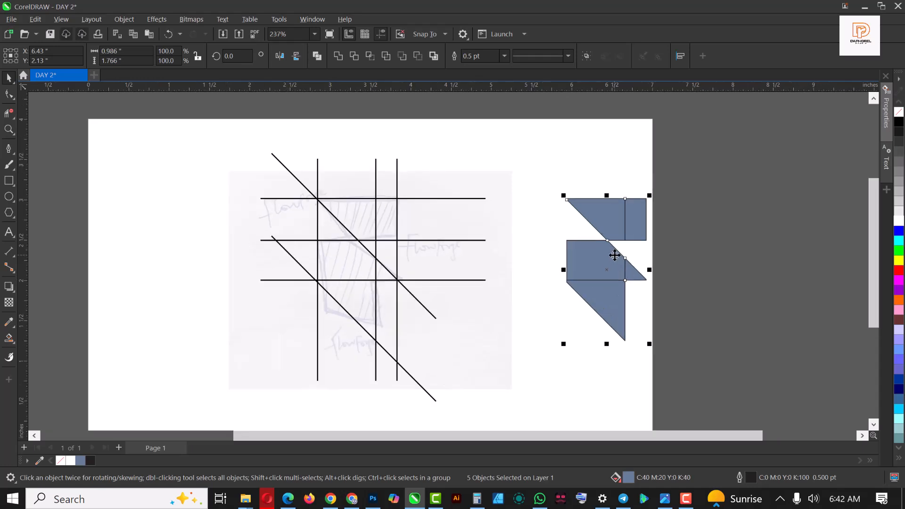
{"action": "left_click", "coordinate": [337, 56]}
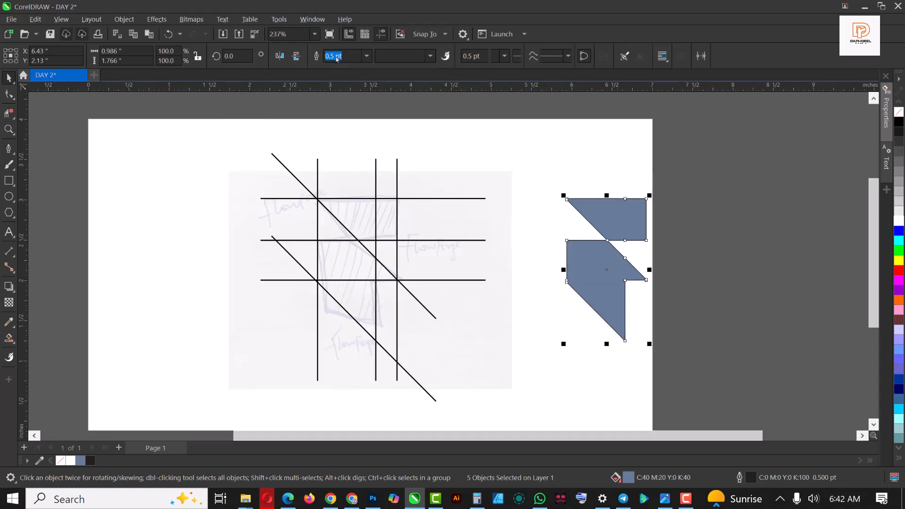
{"action": "left_click", "coordinate": [707, 170]}
{"action": "left_click", "coordinate": [601, 259]}
{"action": "scroll", "coordinate": [586, 285], "scroll_direction": "up", "scroll_amount": 4}
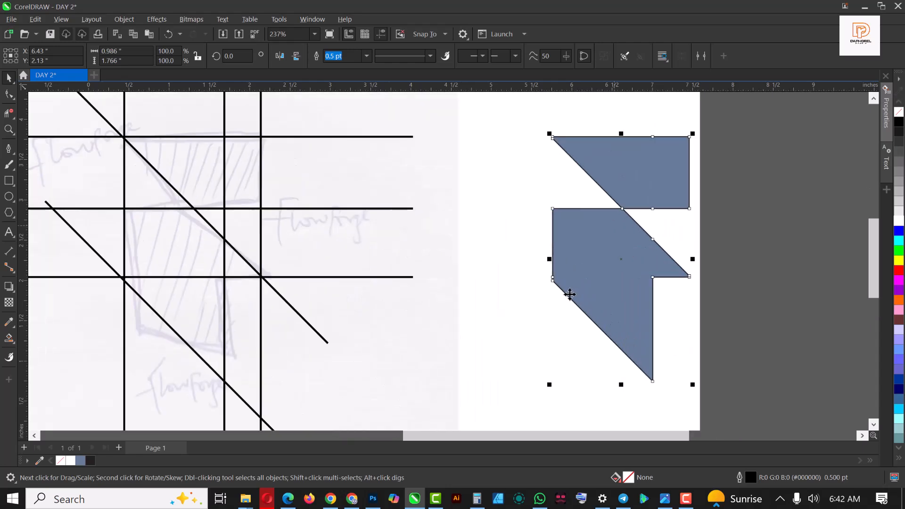
{"action": "scroll", "coordinate": [569, 294], "scroll_direction": "up", "scroll_amount": 3}
{"action": "scroll", "coordinate": [586, 205], "scroll_direction": "down", "scroll_amount": 6}
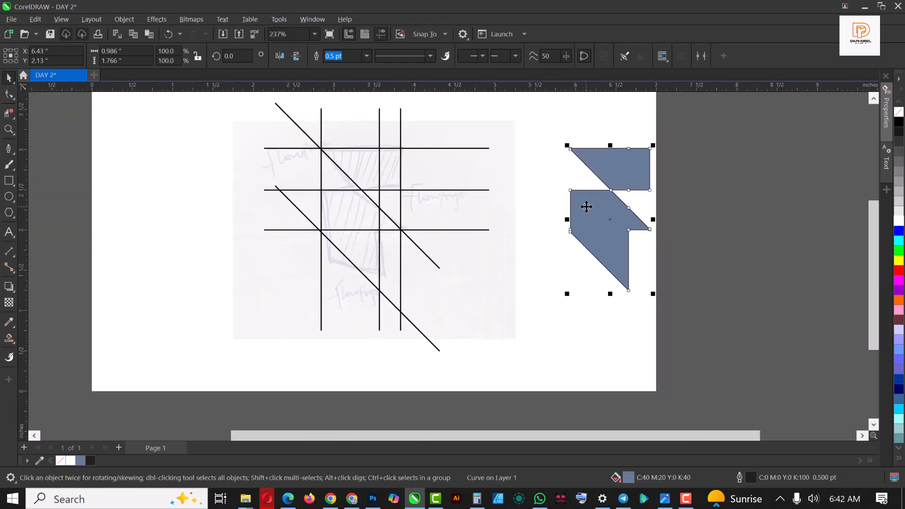
{"action": "scroll", "coordinate": [417, 216], "scroll_direction": "down", "scroll_amount": 1}
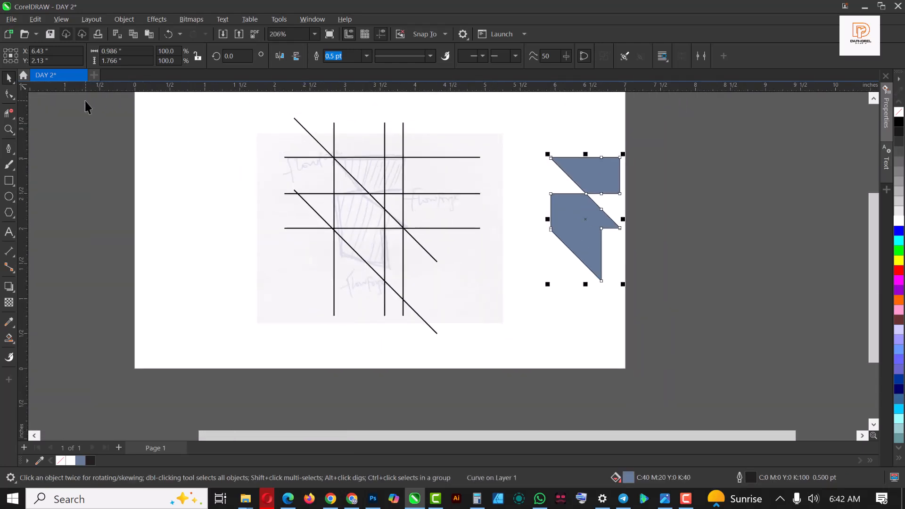
- Delete all the construction lines and the sketch photo, keeping only the logo shape
{"action": "mouse_move", "coordinate": [88, 108]}
{"action": "left_mouse_down"}
{"action": "mouse_move", "coordinate": [479, 320]}
{"action": "mouse_move", "coordinate": [487, 341]}
{"action": "left_mouse_up"}
{"action": "key", "text": "Delete"}
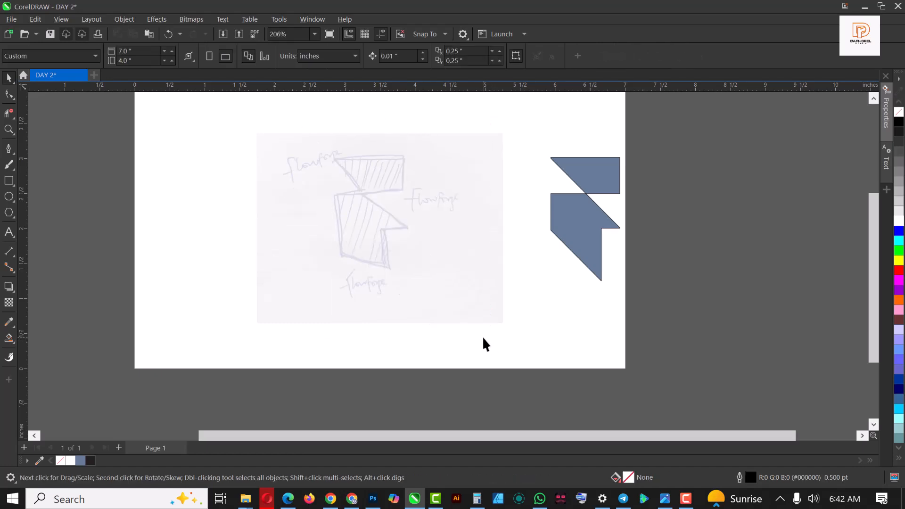
{"action": "left_click", "coordinate": [441, 216]}
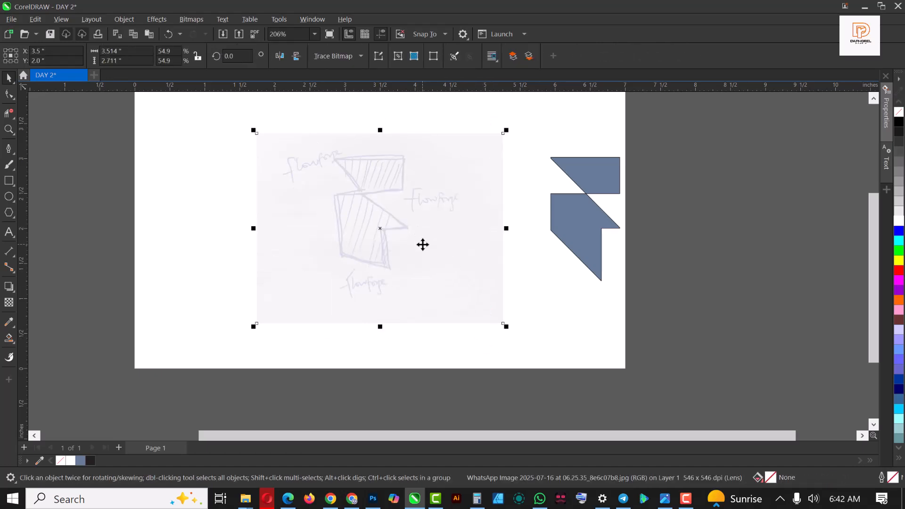
{"action": "key", "text": "Delete"}
- Center the logo shape on the page and shift it slightly left of the page center
{"action": "left_click", "coordinate": [580, 211]}
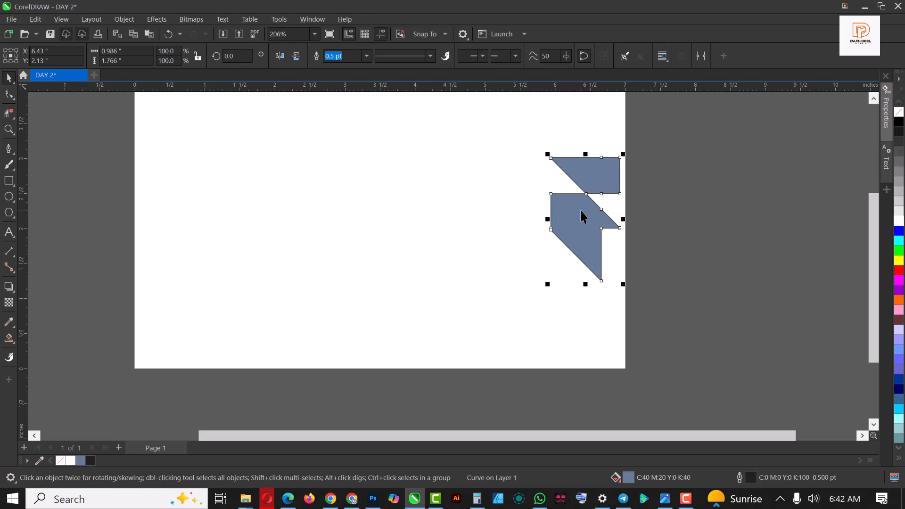
{"action": "key", "text": "p"}
{"action": "left_click_drag", "start_coordinate": [378, 226], "coordinate": [359, 217]}
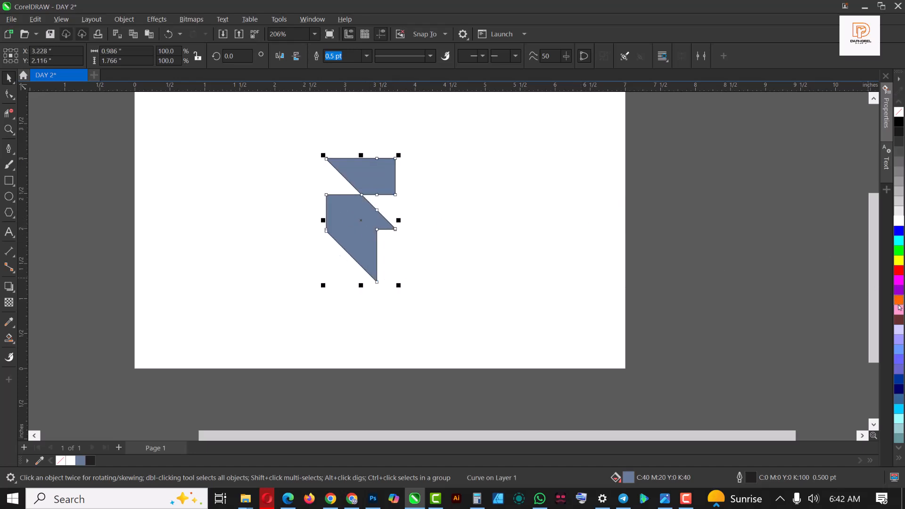
- Give the logo an orange #FF6600 fill with no outline, and shrink it to about 0.65 by 1.06 in farther left on the page
{"action": "left_click", "coordinate": [366, 56]}
{"action": "left_click", "coordinate": [352, 69]}
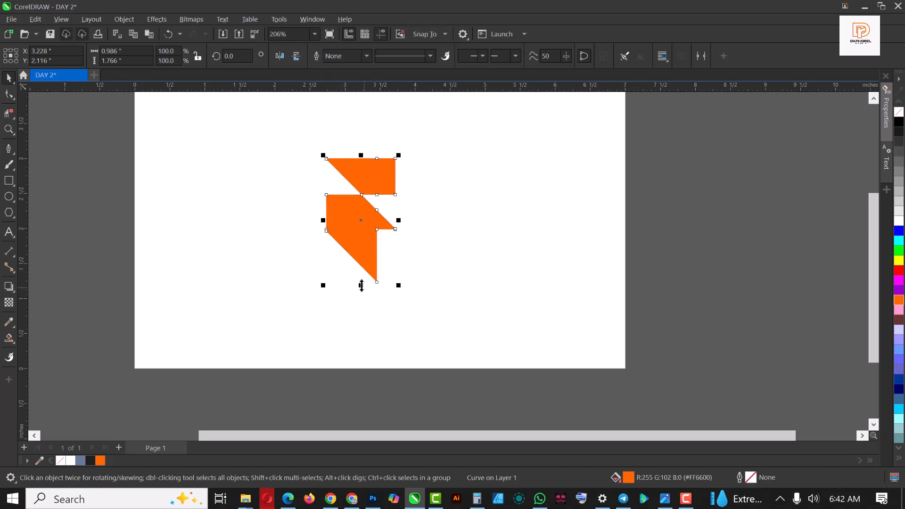
{"action": "left_click_drag", "start_coordinate": [360, 285], "coordinate": [375, 236]}
{"action": "left_click_drag", "start_coordinate": [351, 202], "coordinate": [326, 202]}
- Add the artistic text "FlowForge" in 24 pt Arial to the right of the logo mark
{"action": "scroll", "coordinate": [320, 200], "scroll_direction": "up", "scroll_amount": 1}
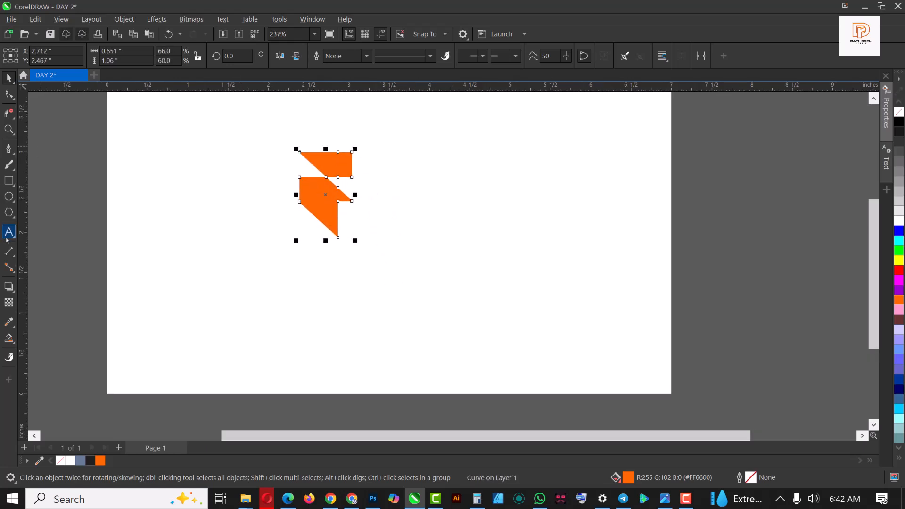
{"action": "left_click", "coordinate": [389, 197]}
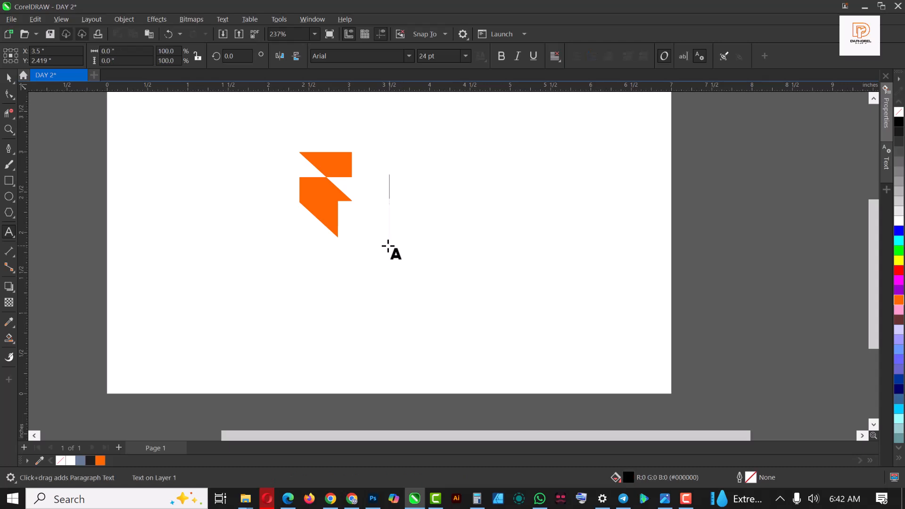
{"action": "type", "text": "Fl"}
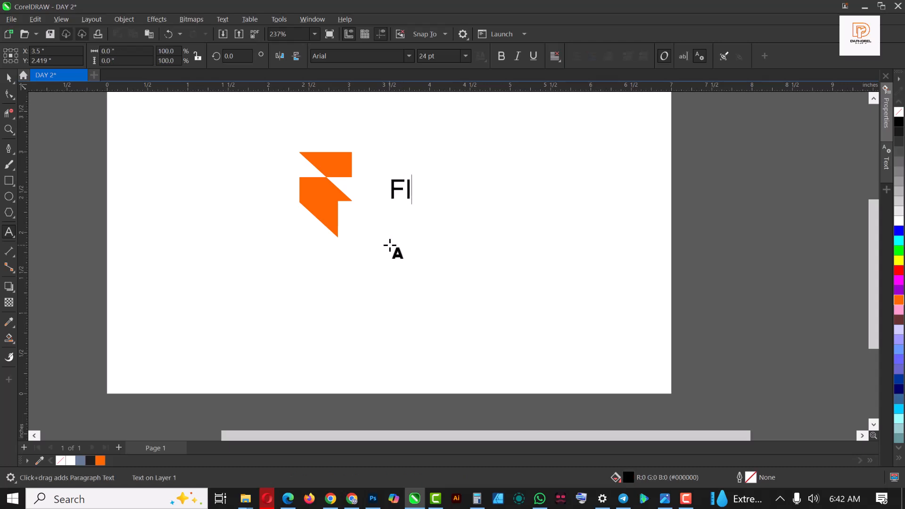
{"action": "type", "text": "owForge"}
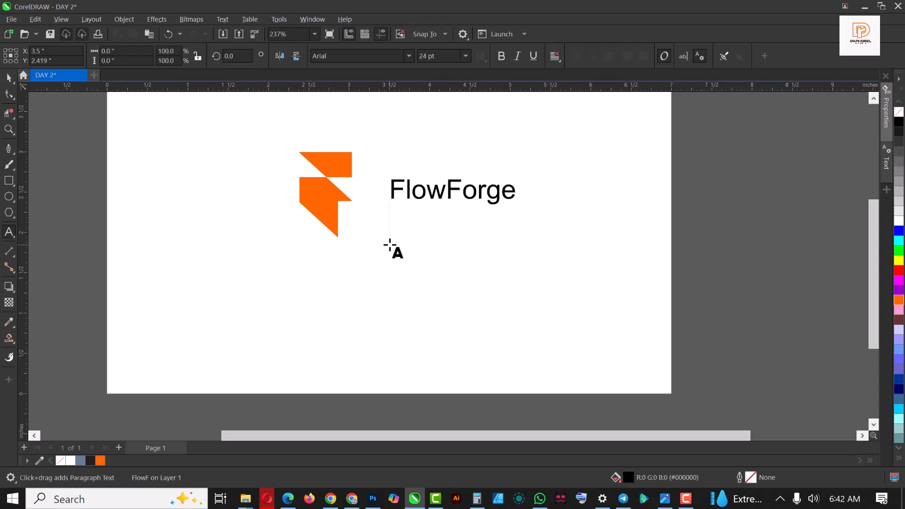
- Move the FlowForge text closer to the logo mark and set its font to Geometr415 Blk BT
{"action": "key", "text": "ctrl+space"}
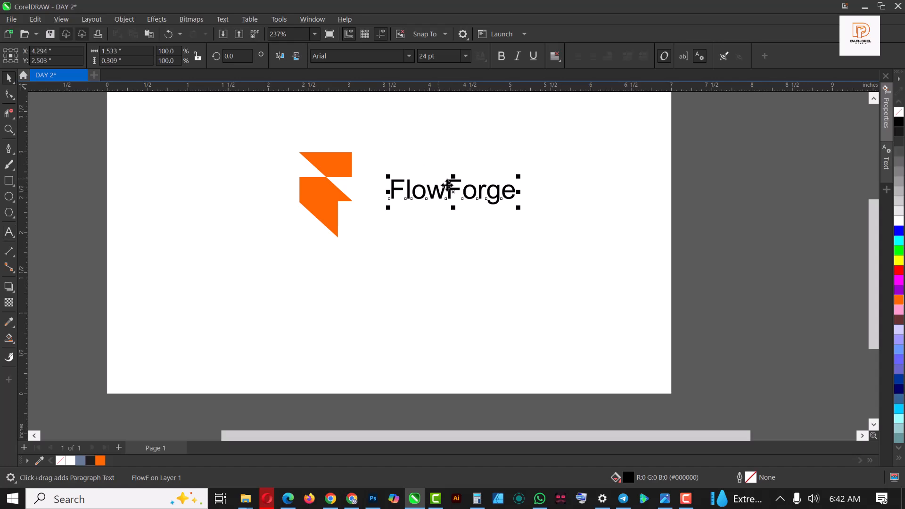
{"action": "left_click_drag", "start_coordinate": [445, 188], "coordinate": [420, 192]}
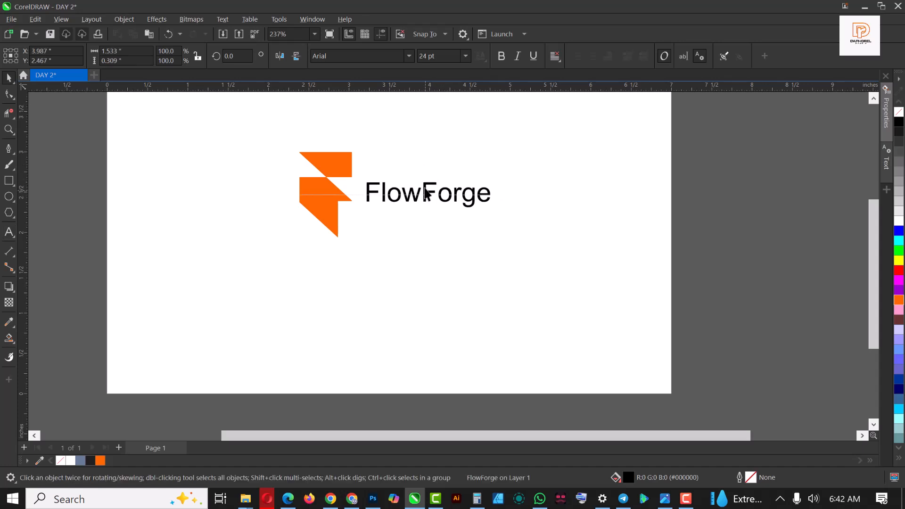
{"action": "left_click", "coordinate": [409, 56]}
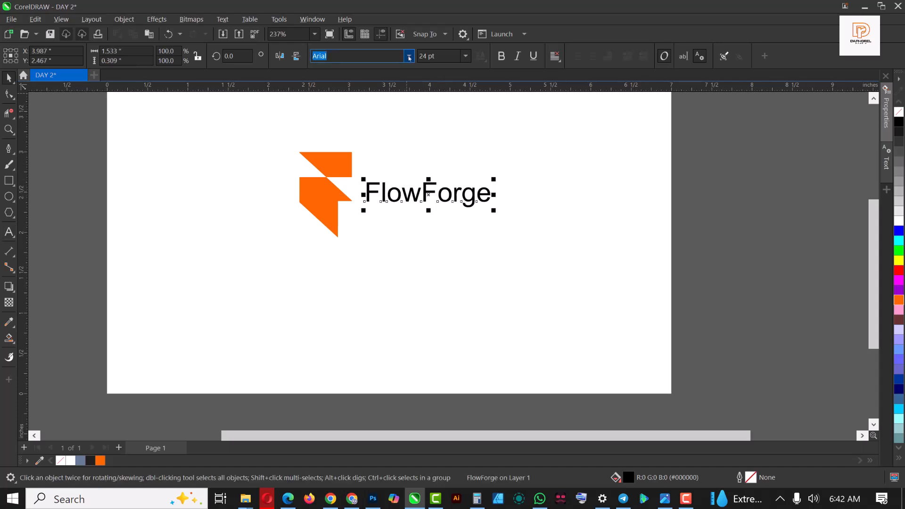
{"action": "left_click", "coordinate": [408, 57]}
{"action": "left_click", "coordinate": [411, 55]}
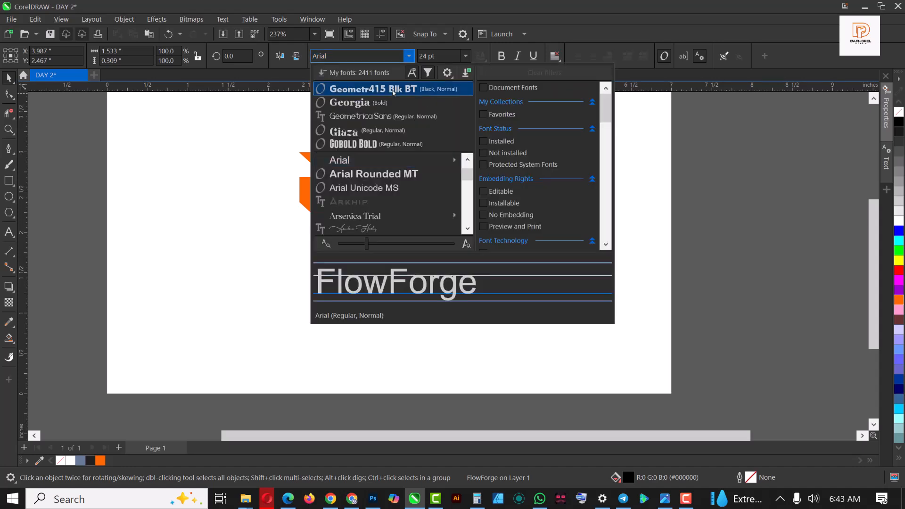
{"action": "left_click", "coordinate": [395, 87]}
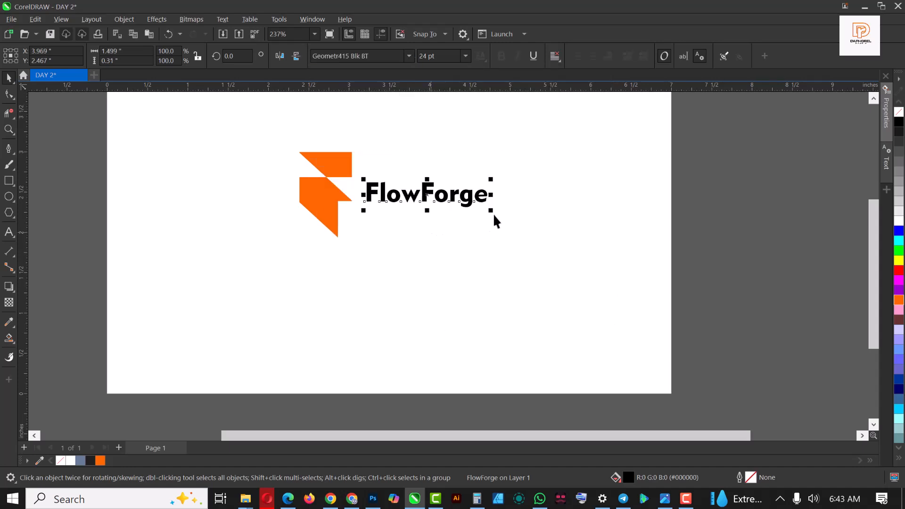
- Scale the FlowForge text up proportionally to about 36.4 pt and tighten its letter spacing with the Shape tool
{"action": "left_click_drag", "start_coordinate": [496, 216], "coordinate": [554, 246]}
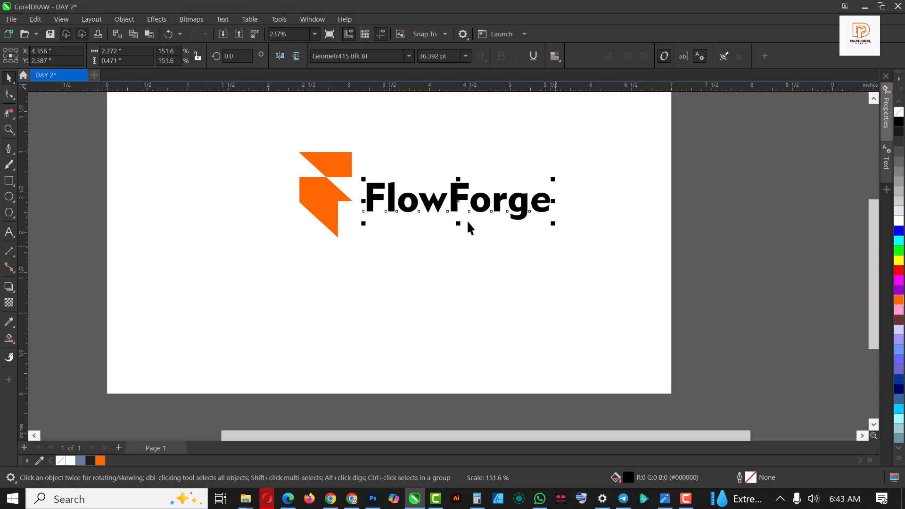
{"action": "scroll", "coordinate": [490, 208], "scroll_direction": "up", "scroll_amount": 2}
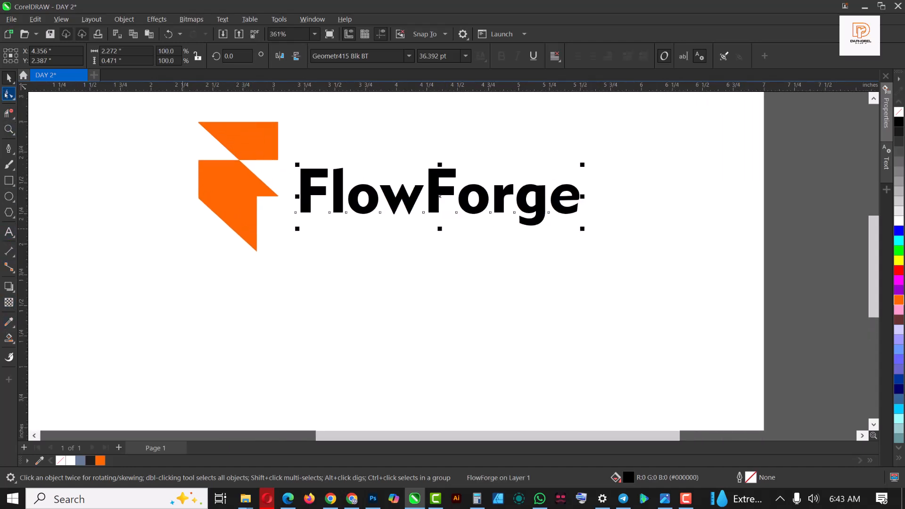
{"action": "left_click", "coordinate": [8, 94]}
{"action": "left_click_drag", "start_coordinate": [582, 231], "coordinate": [554, 232]}
{"action": "key", "text": "space"}
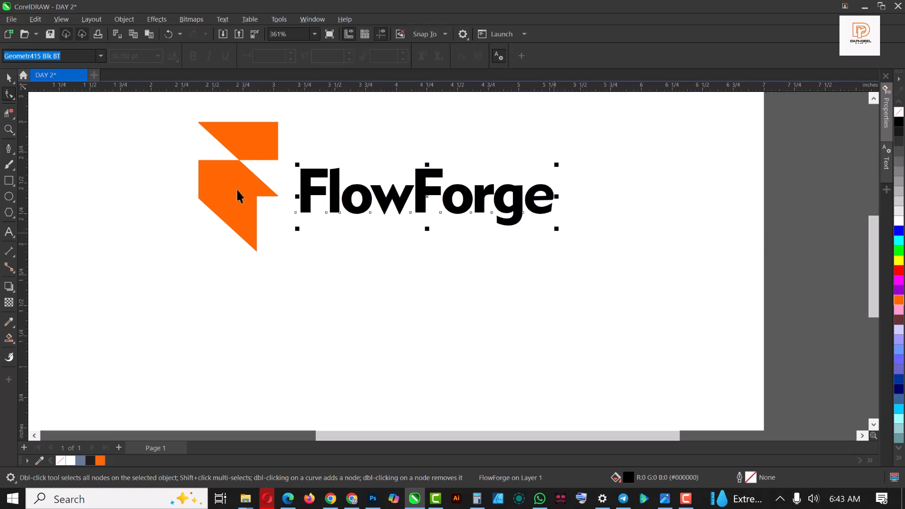
- Shrink the orange logo mark to about 0.59 by 0.96 in and shift the FlowForge text slightly closer to it
{"action": "left_click", "coordinate": [277, 126]}
{"action": "left_click_drag", "start_coordinate": [282, 118], "coordinate": [278, 124]}
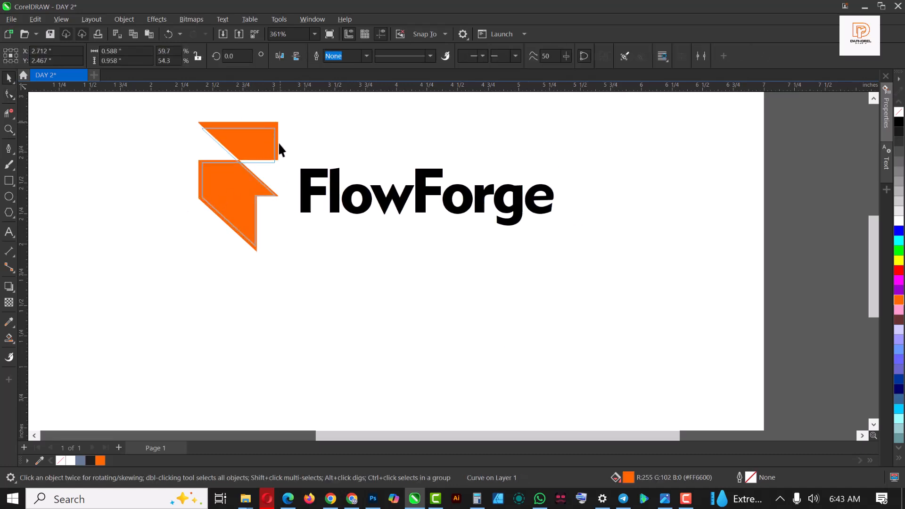
{"action": "left_click", "coordinate": [479, 201]}
{"action": "mouse_move", "coordinate": [479, 201]}
{"action": "left_mouse_down"}
{"action": "mouse_move", "coordinate": [483, 193]}
{"action": "mouse_move", "coordinate": [470, 193]}
{"action": "left_mouse_up"}
{"action": "scroll", "coordinate": [464, 193], "scroll_direction": "down", "scroll_amount": 2}
- Group the logo mark with the FlowForge text and center the group on the page
{"action": "left_click_drag", "start_coordinate": [684, 131], "coordinate": [302, 216]}
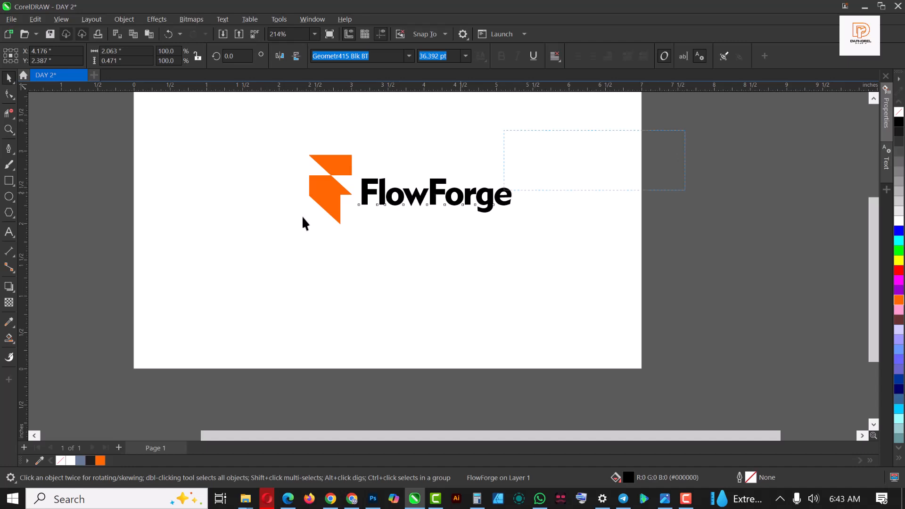
{"action": "left_click_drag", "start_coordinate": [260, 267], "coordinate": [253, 304]}
{"action": "key", "text": "ctrl+g"}
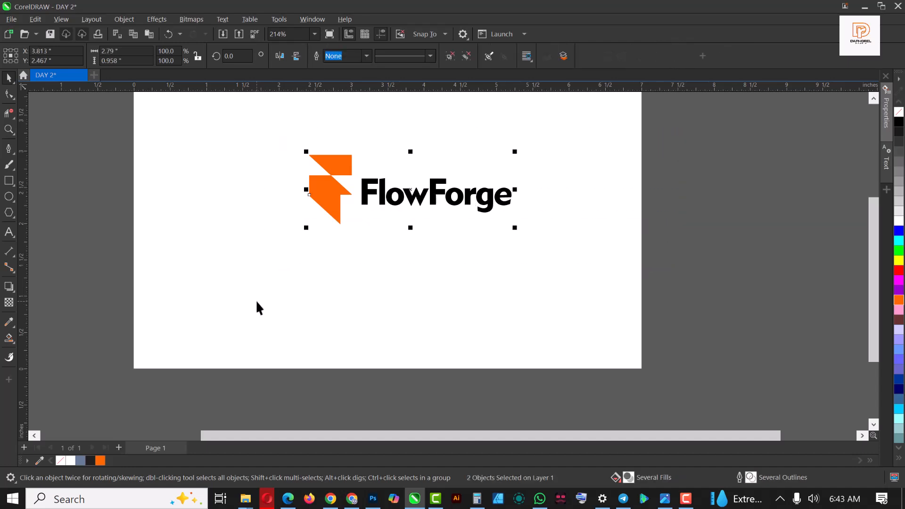
{"action": "key", "text": "p"}
{"action": "scroll", "coordinate": [297, 273], "scroll_direction": "down", "scroll_amount": 1}
{"action": "scroll", "coordinate": [350, 244], "scroll_direction": "up", "scroll_amount": 1}
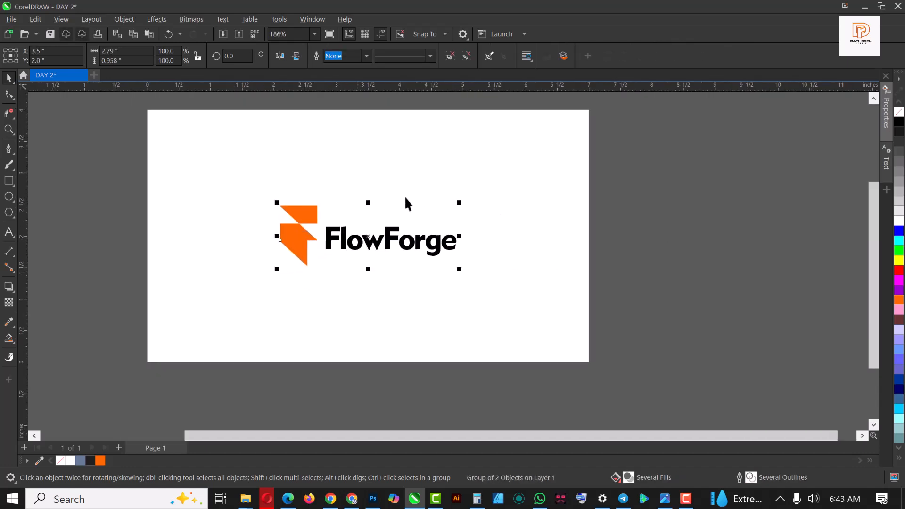
{"action": "left_click", "coordinate": [518, 219]}
{"action": "scroll", "coordinate": [372, 255], "scroll_direction": "up", "scroll_amount": 1}
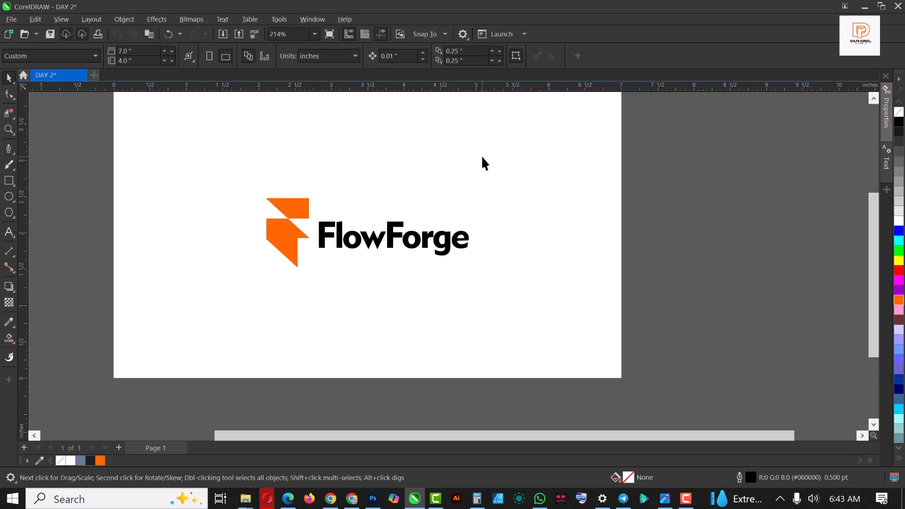
{"action": "left_click", "coordinate": [391, 243]}
{"action": "scroll", "coordinate": [390, 242], "scroll_direction": "down", "scroll_amount": 1}
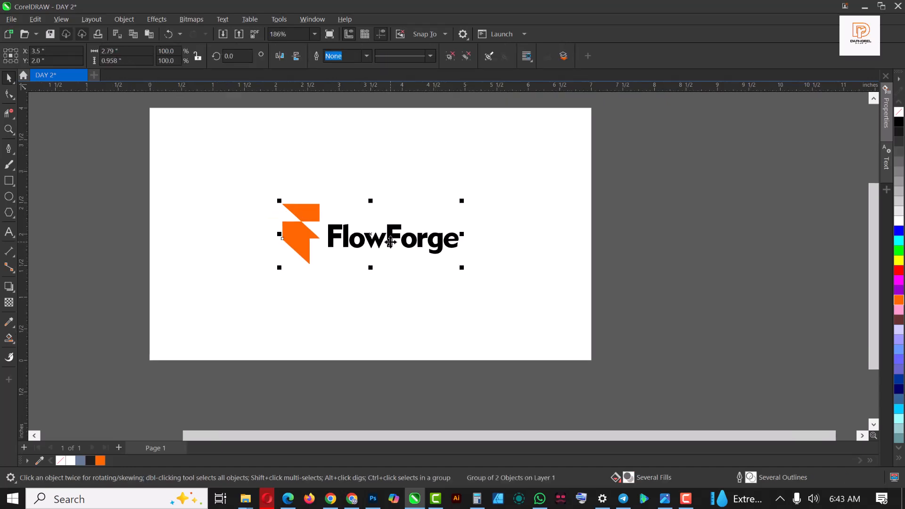
{"action": "scroll", "coordinate": [391, 242], "scroll_direction": "up", "scroll_amount": 1}
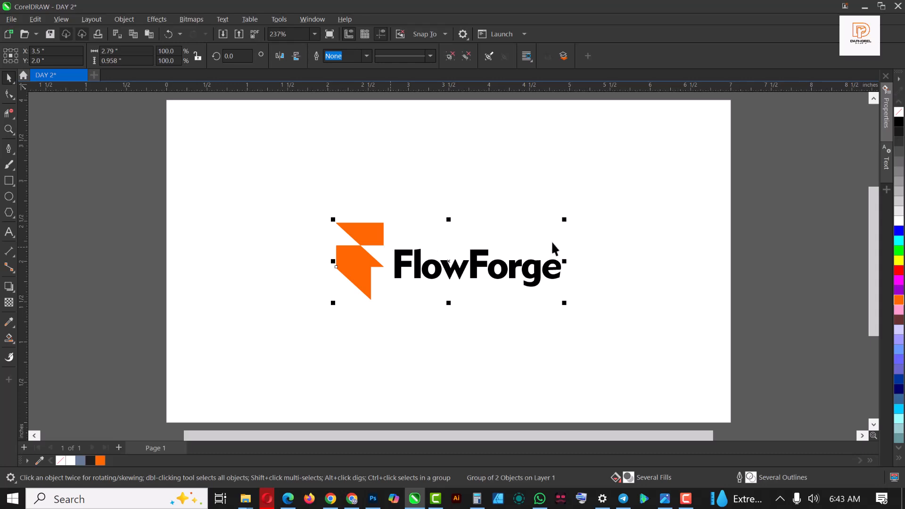